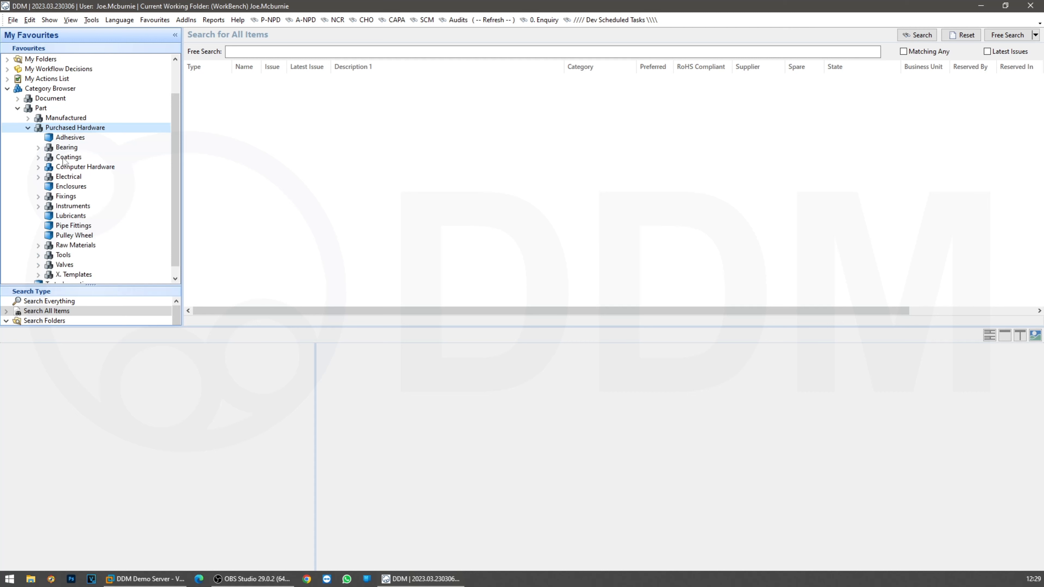
Step: List the parts in the Barrier Schottky Diode category under Purchased Hardware, Electrical, Diode
{"action": "double_click", "coordinate": [68, 176]}
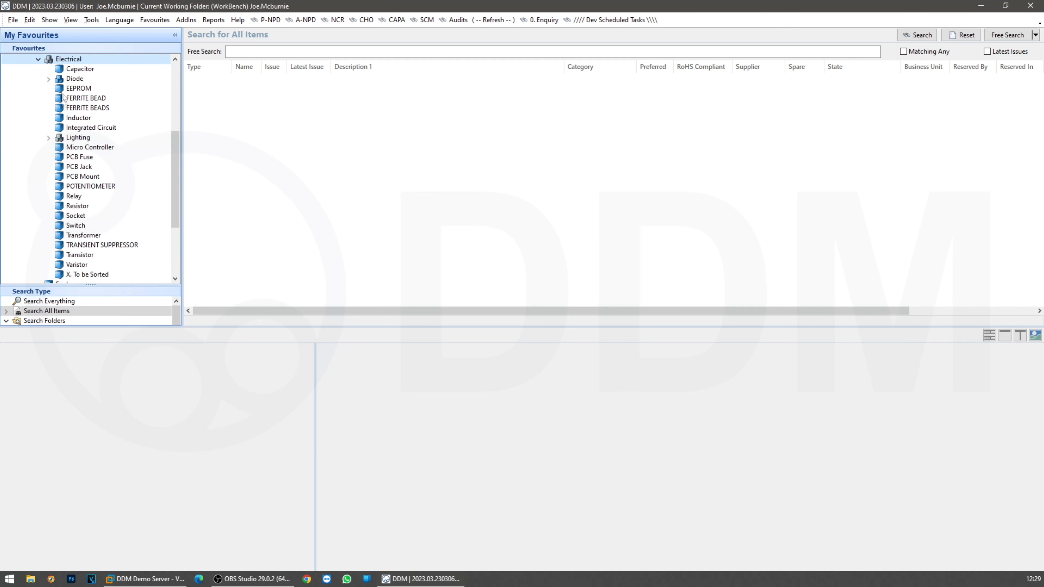
{"action": "left_click", "coordinate": [51, 80]}
{"action": "left_click", "coordinate": [49, 78]}
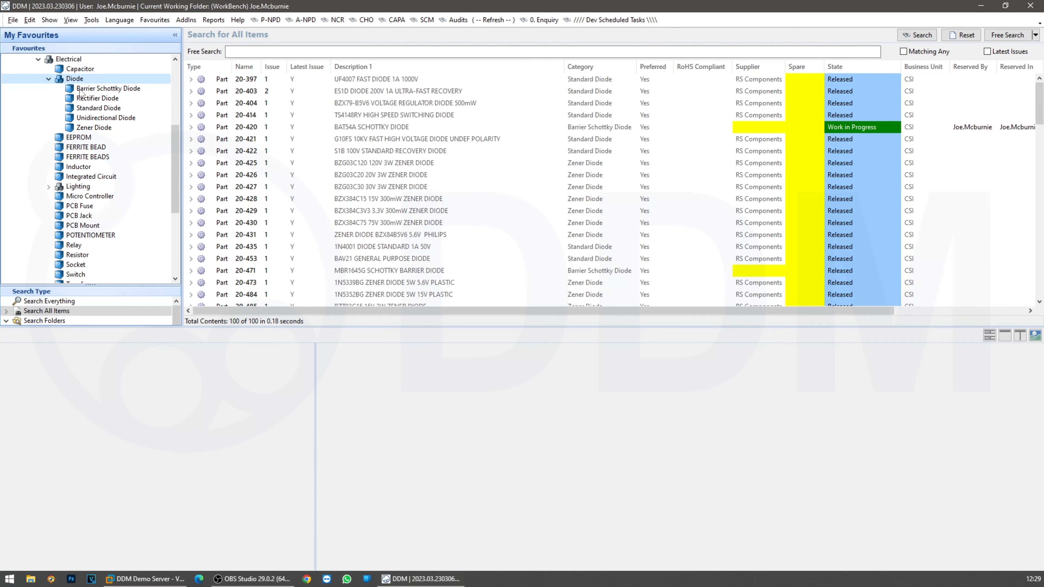
{"action": "left_click", "coordinate": [92, 88]}
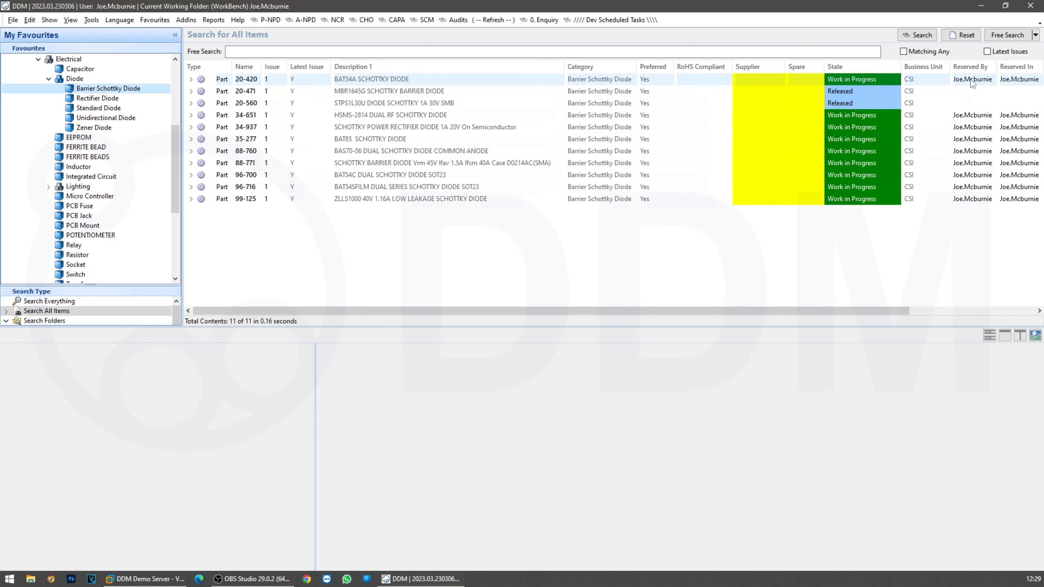
Step: Inspect the details of the released part 20-471, MBR1645G Schottky Barrier Diode
{"action": "left_click", "coordinate": [884, 95]}
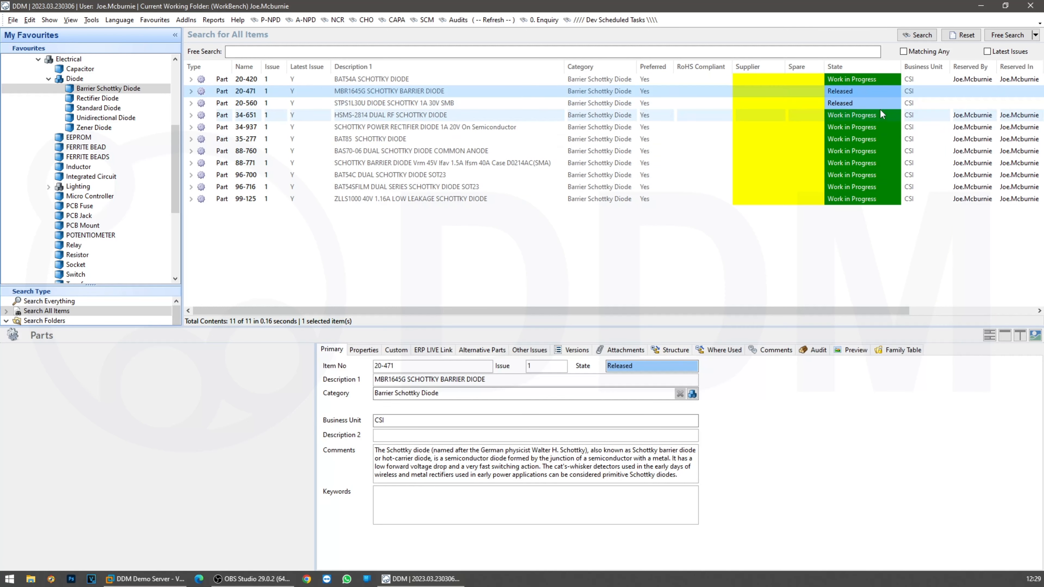
{"action": "left_click", "coordinate": [880, 110]}
{"action": "left_click", "coordinate": [878, 95]}
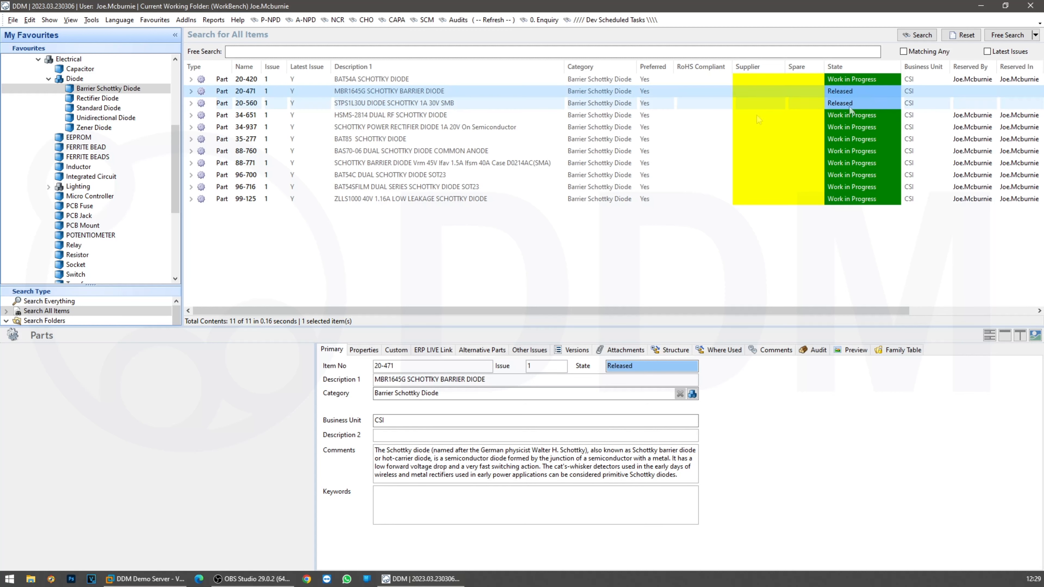
Step: Try to bulk edit all listed Barrier Schottky Diode parts together, including the released ones
{"action": "left_click", "coordinate": [534, 78]}
{"action": "left_click", "coordinate": [536, 194], "text": "shift"}
{"action": "right_click", "coordinate": [535, 198]}
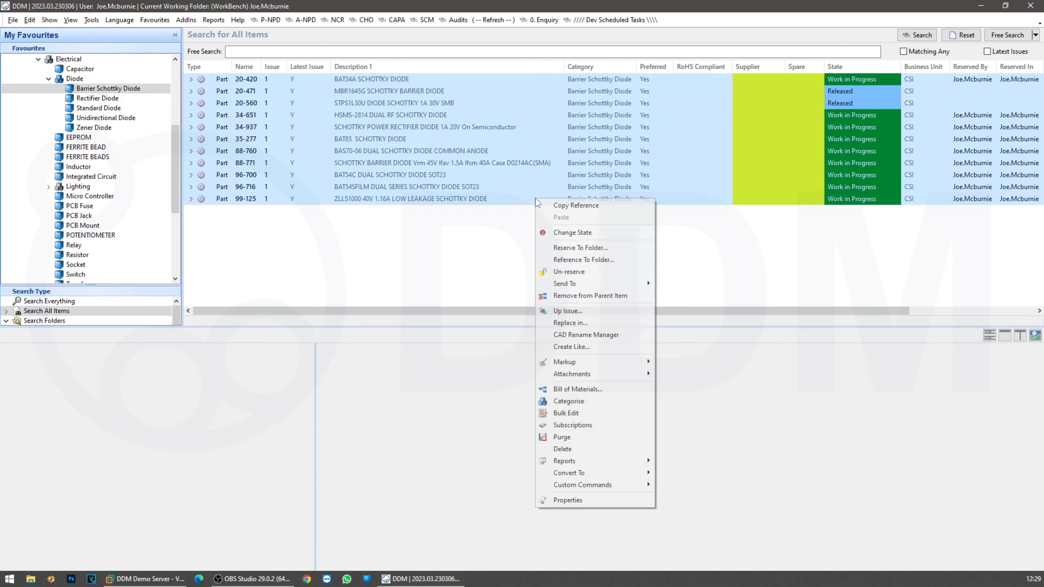
{"action": "left_click", "coordinate": [525, 227]}
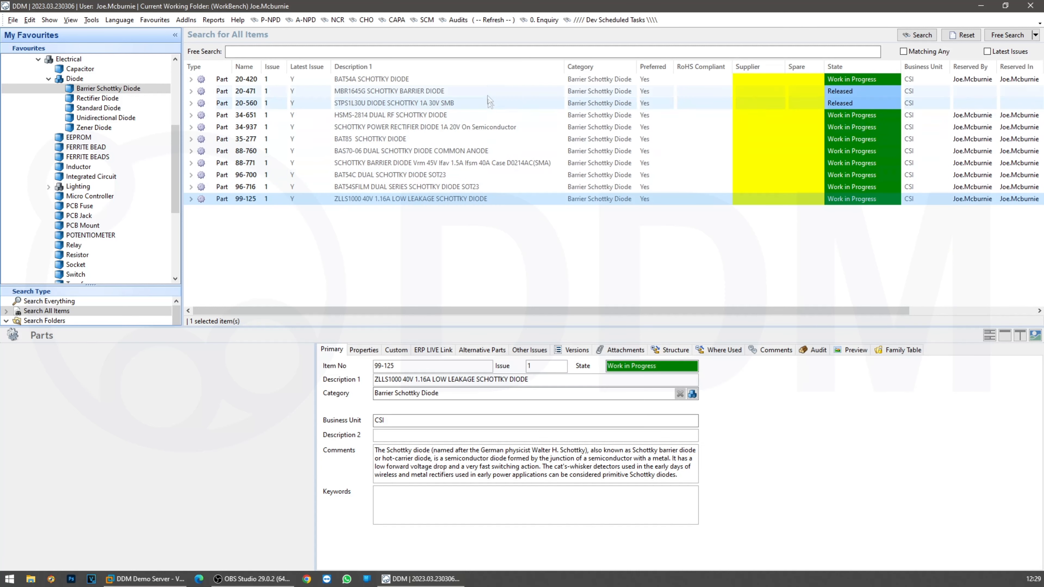
{"action": "left_click", "coordinate": [488, 82], "text": "shift"}
{"action": "right_click", "coordinate": [456, 136]}
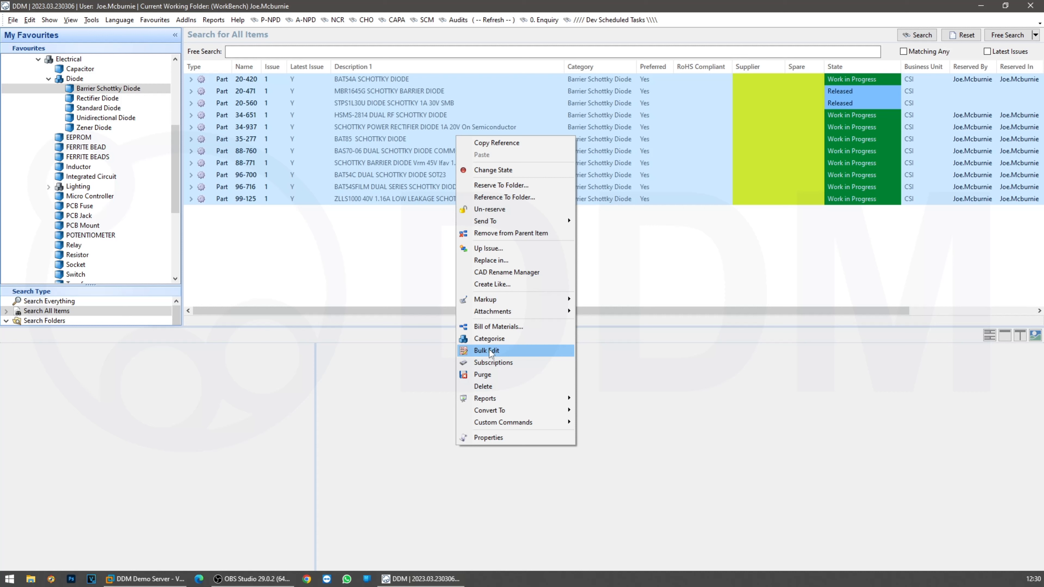
{"action": "left_click", "coordinate": [506, 352]}
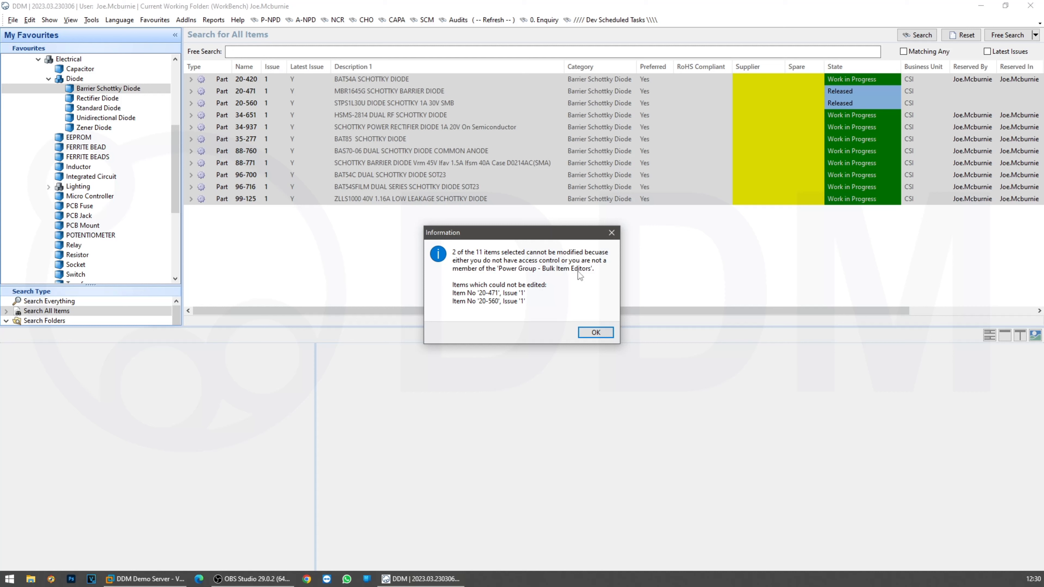
{"action": "left_click", "coordinate": [606, 334]}
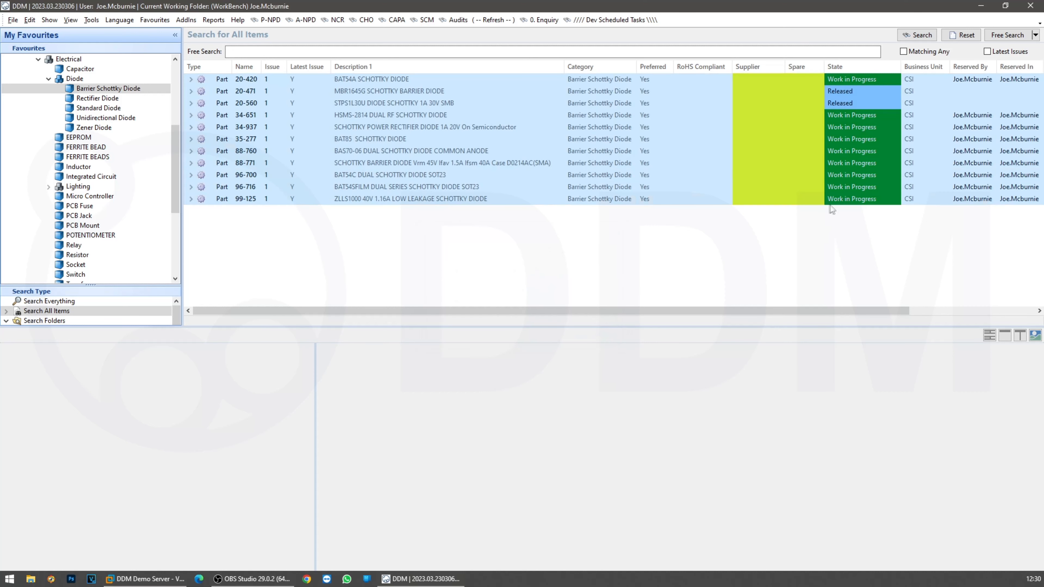
Step: Select only the Work in Progress parts in the list and open them for bulk editing
{"action": "left_click", "coordinate": [836, 199]}
{"action": "left_click", "coordinate": [841, 112], "text": "shift"}
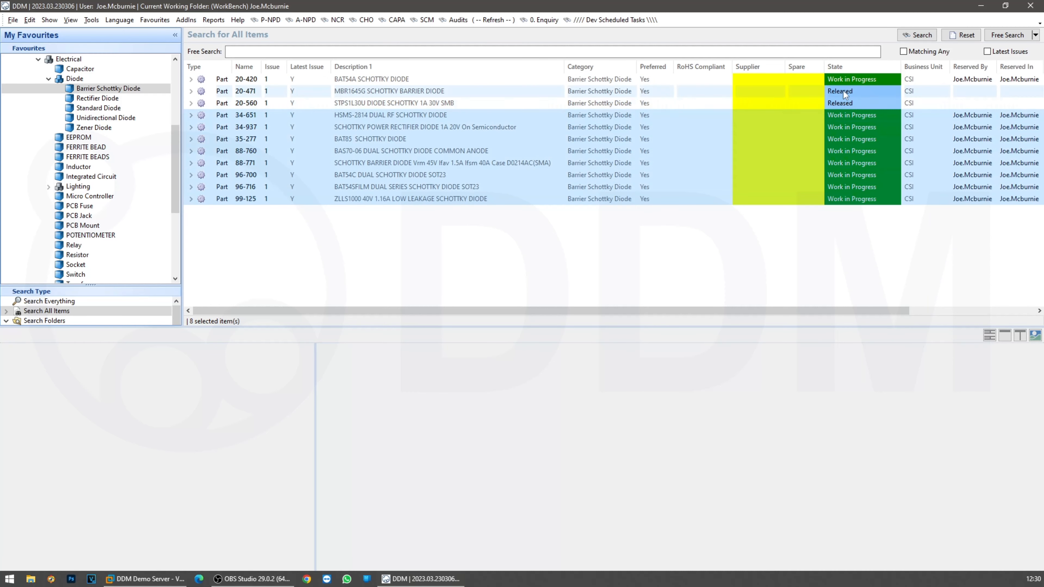
{"action": "left_click", "coordinate": [844, 82], "text": "ctrl"}
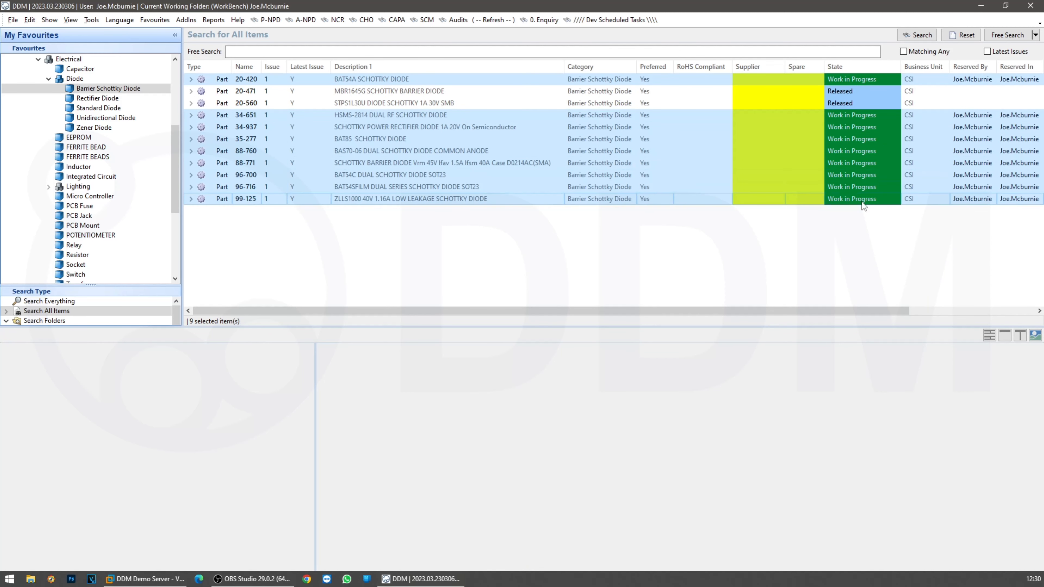
{"action": "right_click", "coordinate": [476, 180]}
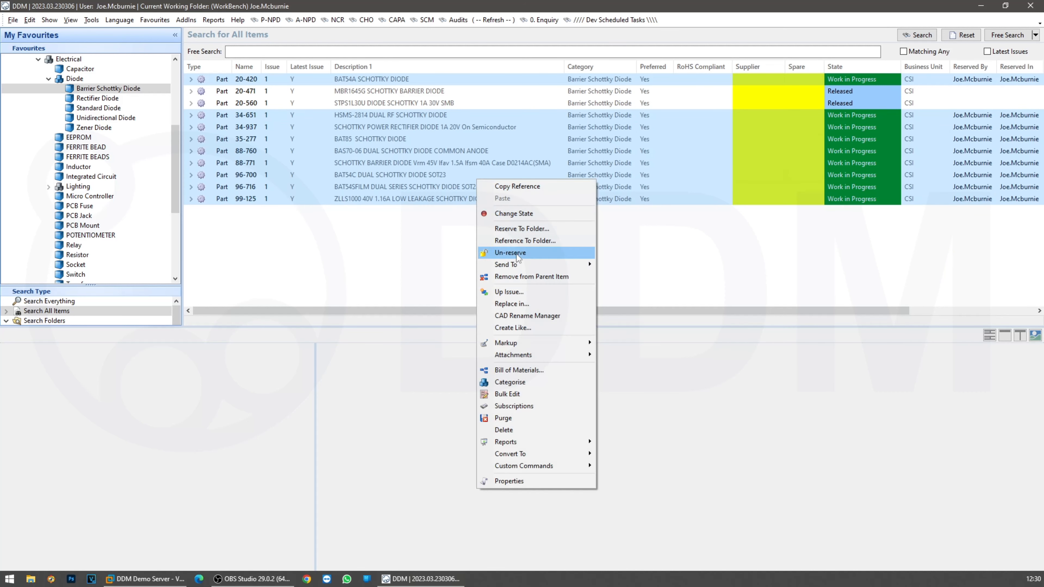
{"action": "left_click", "coordinate": [509, 395]}
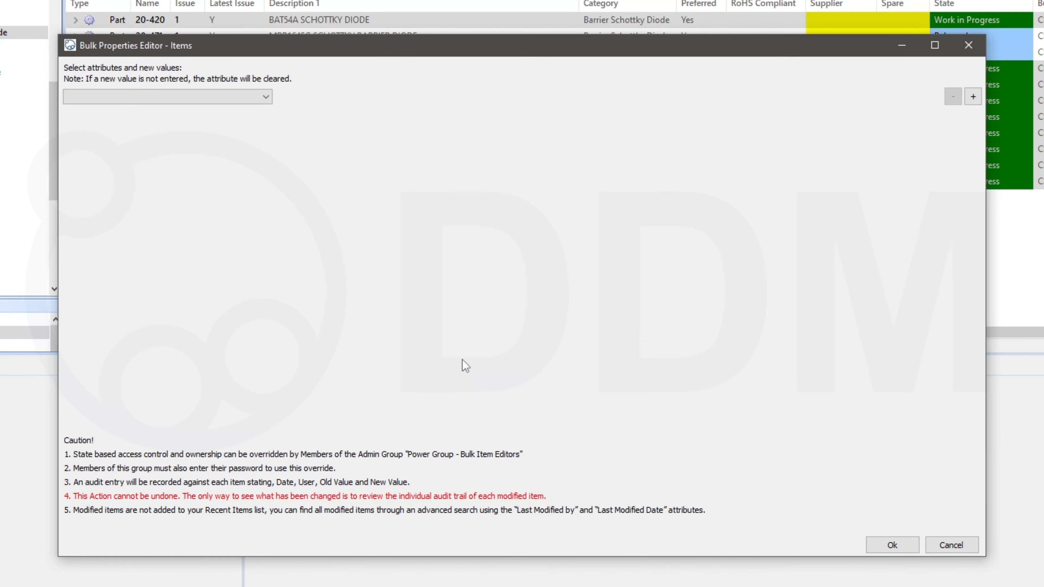
Step: Choose the Spare attribute for the bulk edit and set its new value to Yes
{"action": "left_click", "coordinate": [263, 97]}
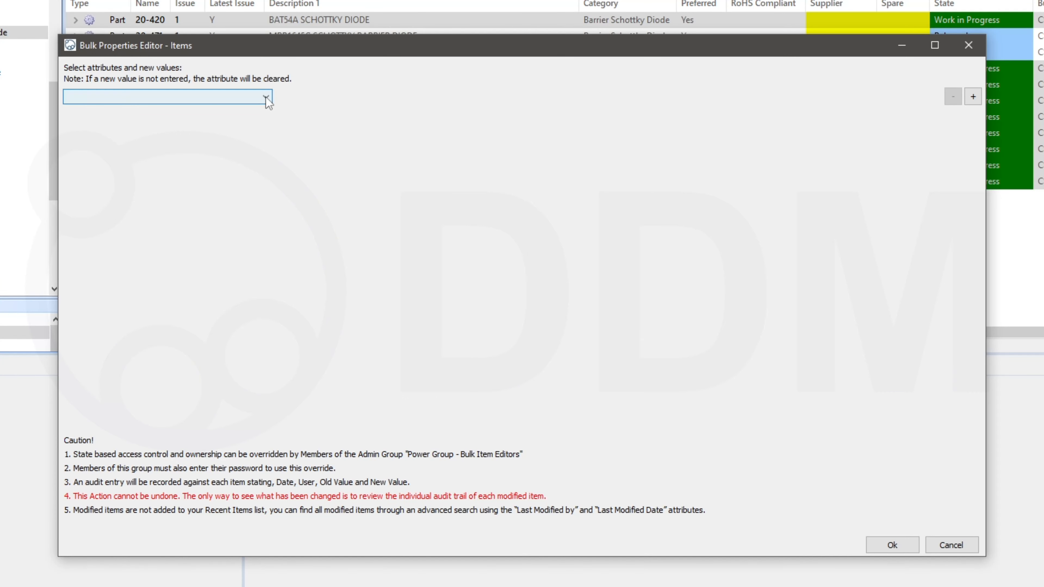
{"action": "scroll", "coordinate": [130, 155], "scroll_direction": "down", "scroll_amount": 1}
{"action": "scroll", "coordinate": [119, 178], "scroll_direction": "down", "scroll_amount": 3}
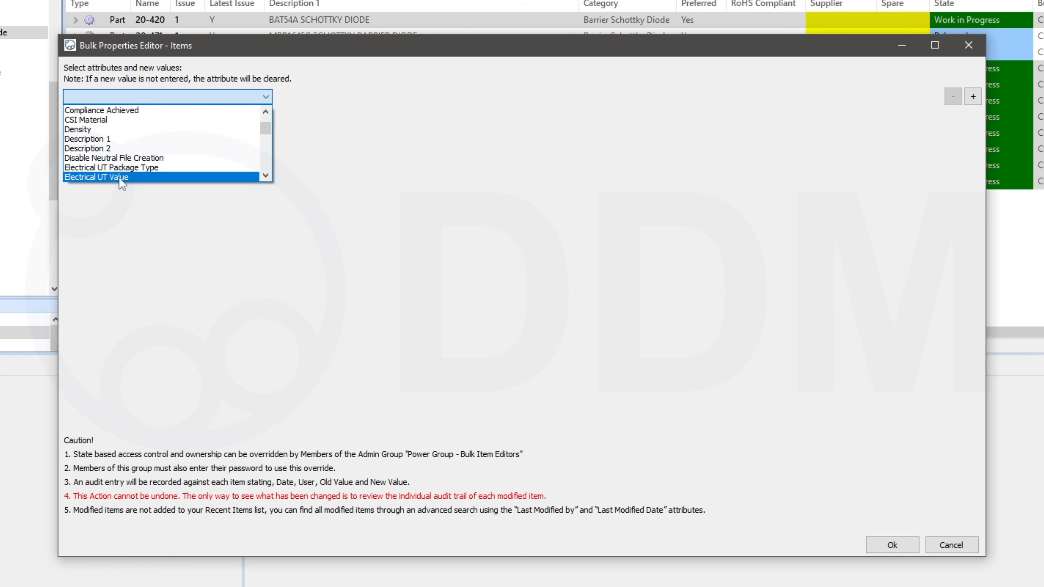
{"action": "key", "text": "s"}
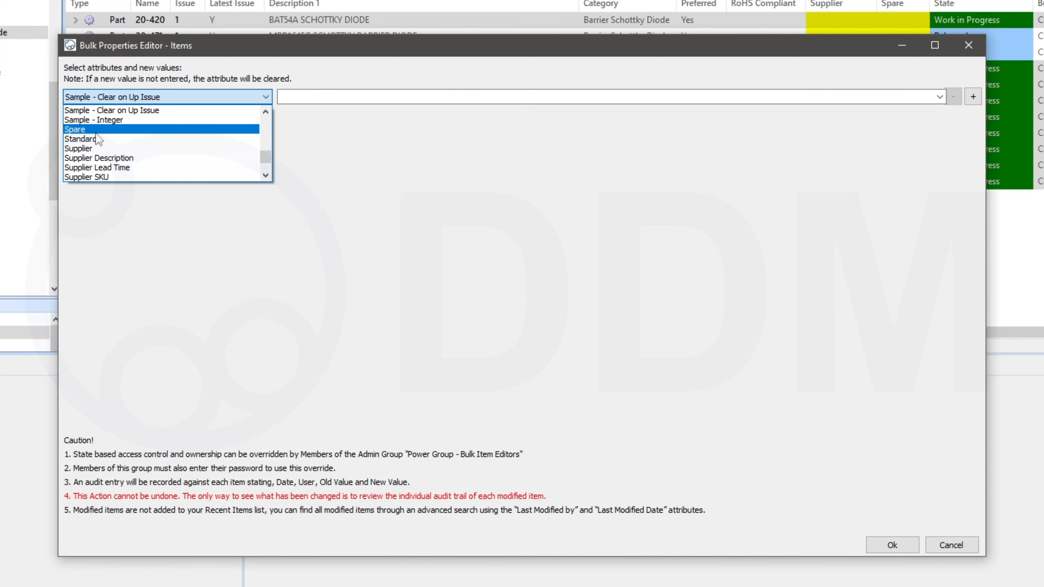
{"action": "left_click", "coordinate": [95, 131]}
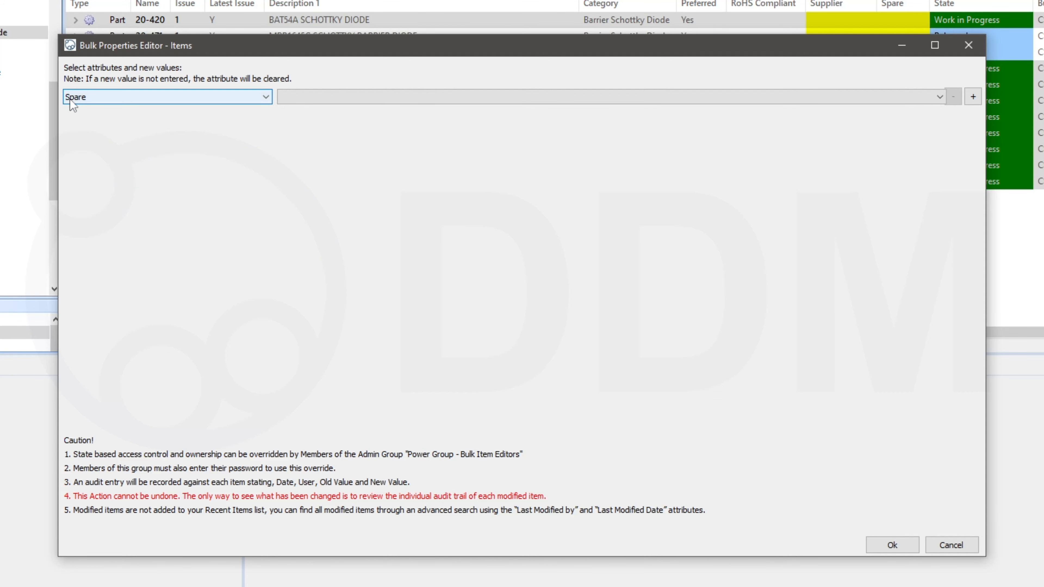
{"action": "left_click", "coordinate": [303, 96]}
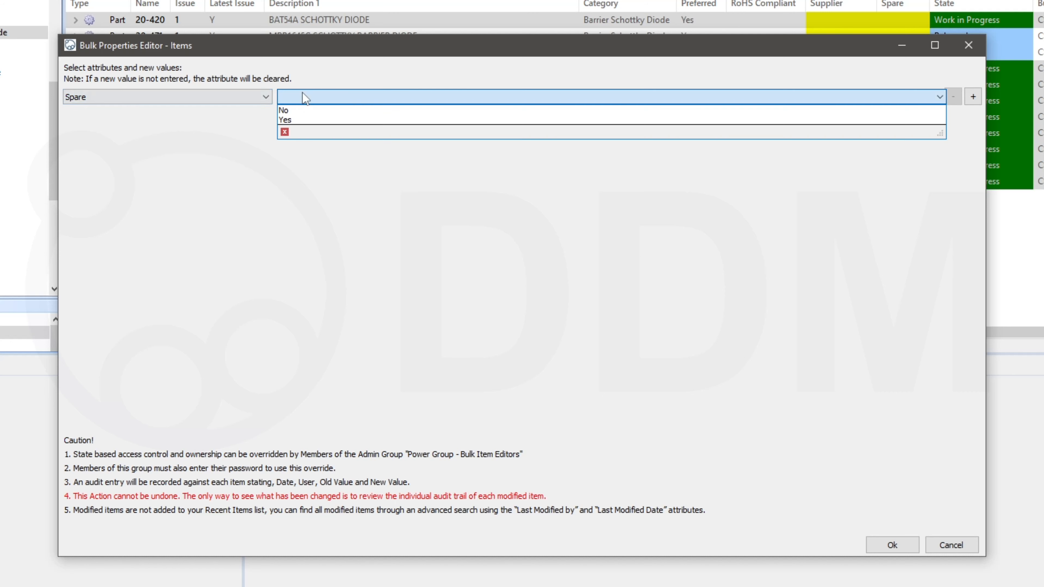
{"action": "left_click", "coordinate": [297, 120]}
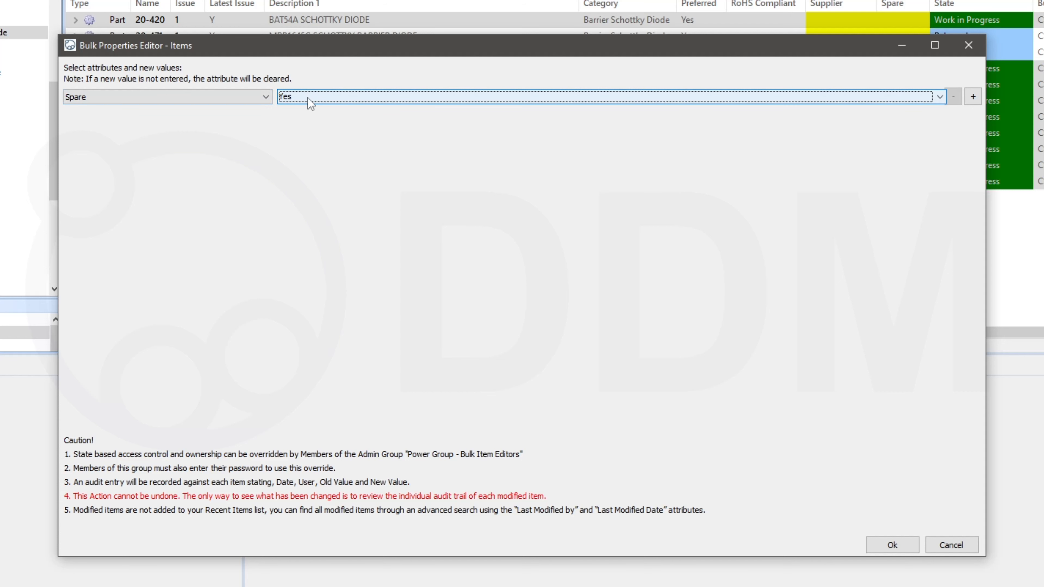
Step: Add four more empty attribute rows to the bulk edit, and cancel it without applying anything
{"action": "left_click", "coordinate": [976, 101]}
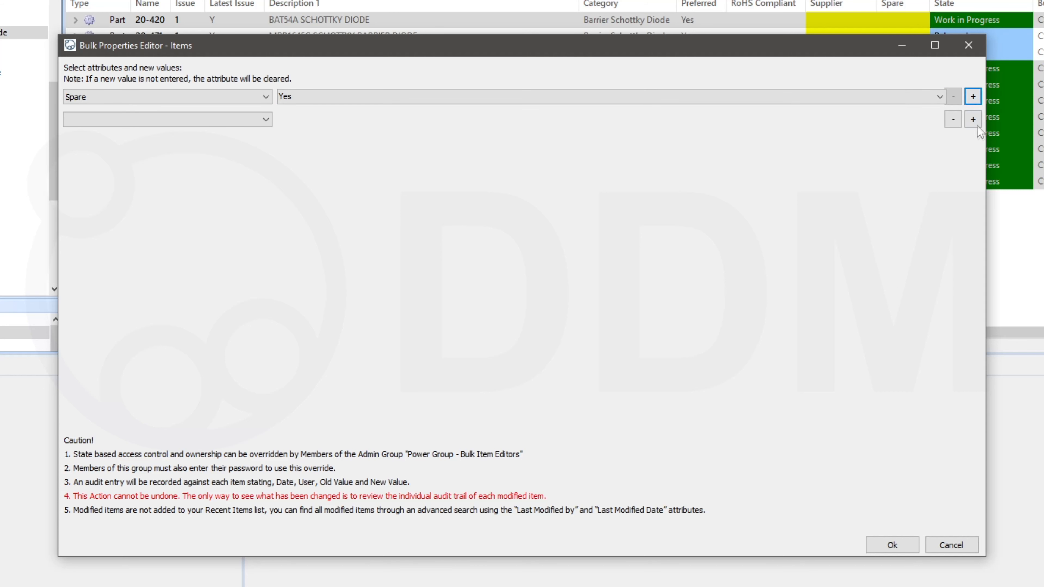
{"action": "left_click", "coordinate": [976, 123]}
{"action": "left_click", "coordinate": [975, 145]}
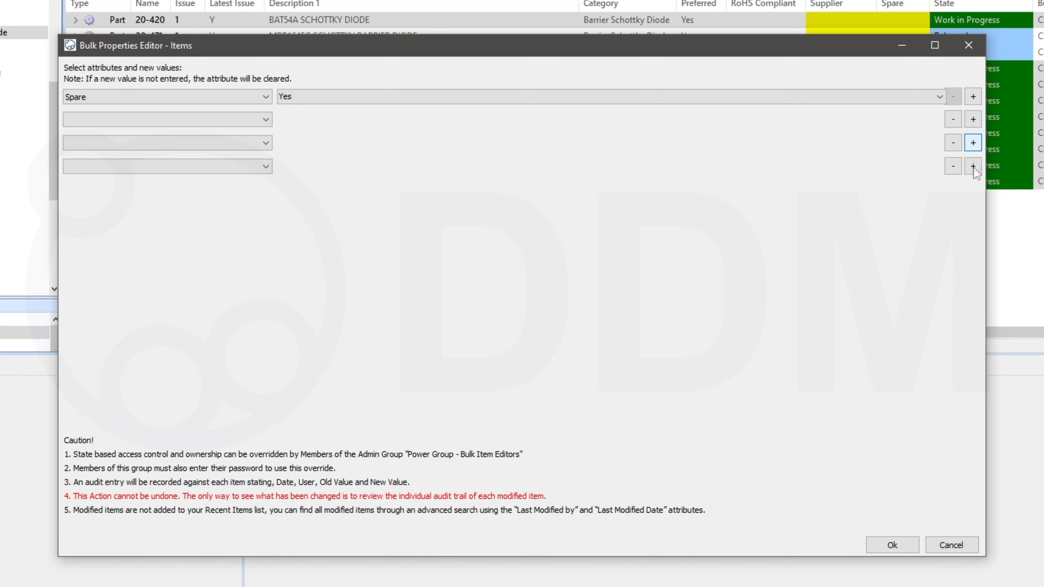
{"action": "left_click", "coordinate": [973, 170]}
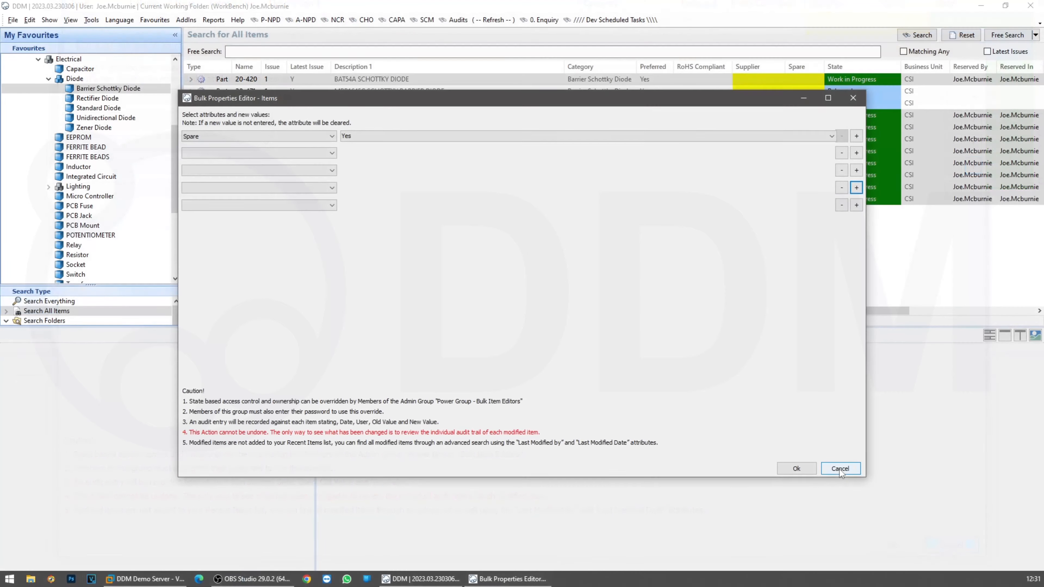
{"action": "left_click", "coordinate": [839, 469]}
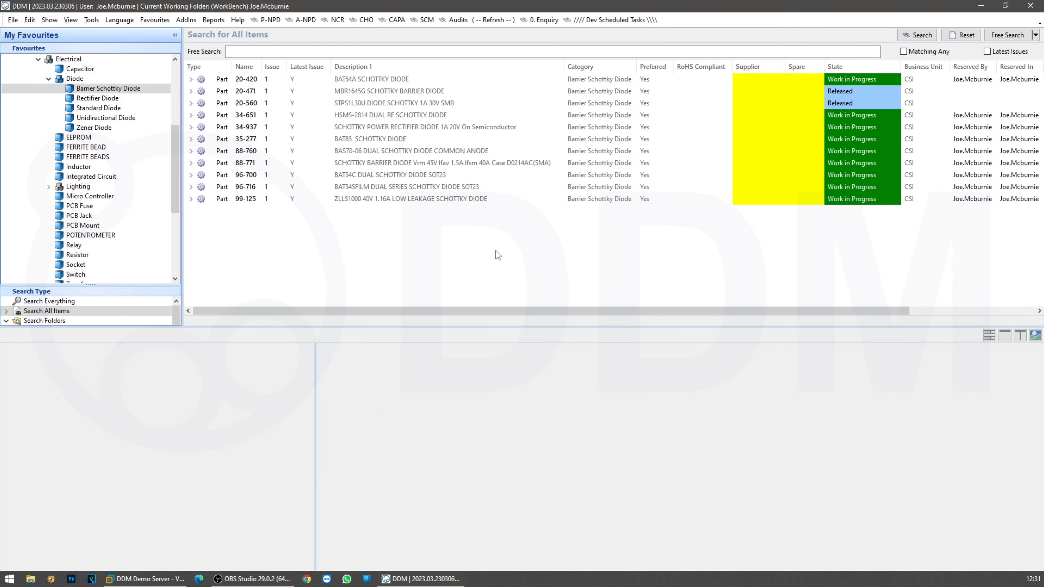
Step: Switch to DDM Administration on the demo server and add the current DDM client user, listed under CSI, to the Power Group - Bulk Item Editors group
{"action": "left_click", "coordinate": [139, 579]}
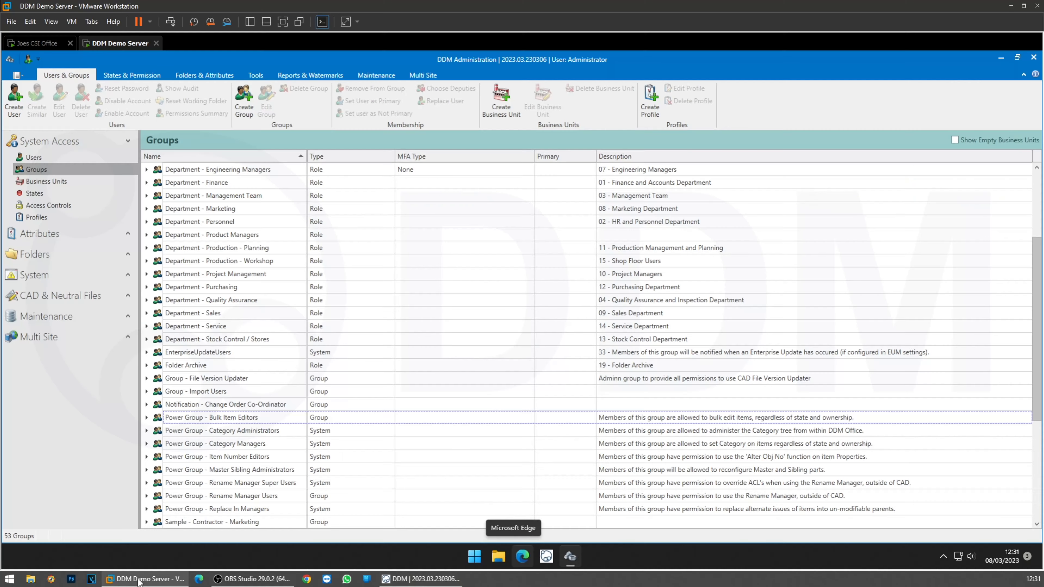
{"action": "left_click", "coordinate": [221, 418]}
{"action": "scroll", "coordinate": [222, 413], "scroll_direction": "down", "scroll_amount": 3}
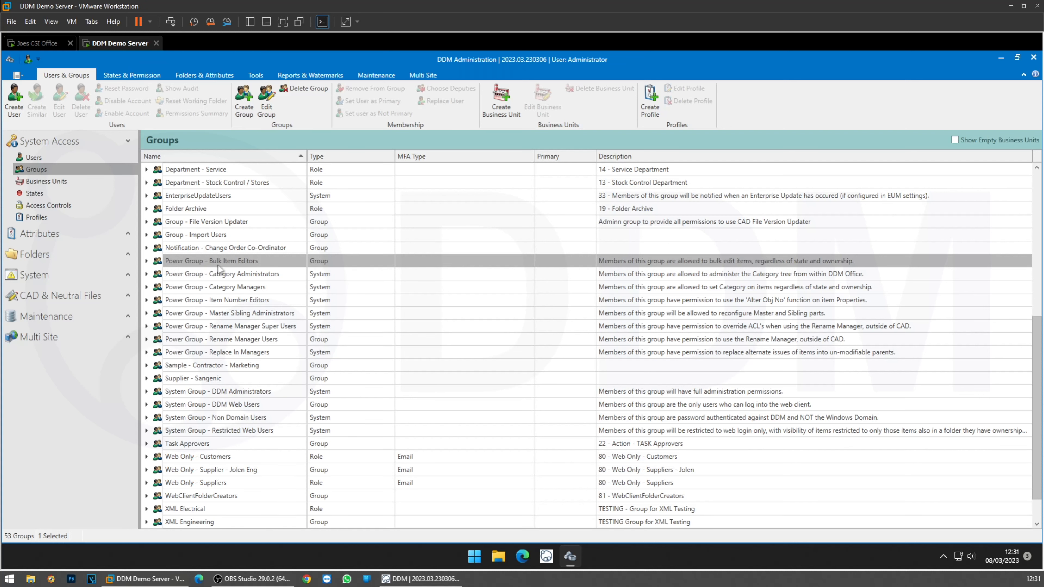
{"action": "double_click", "coordinate": [233, 263]}
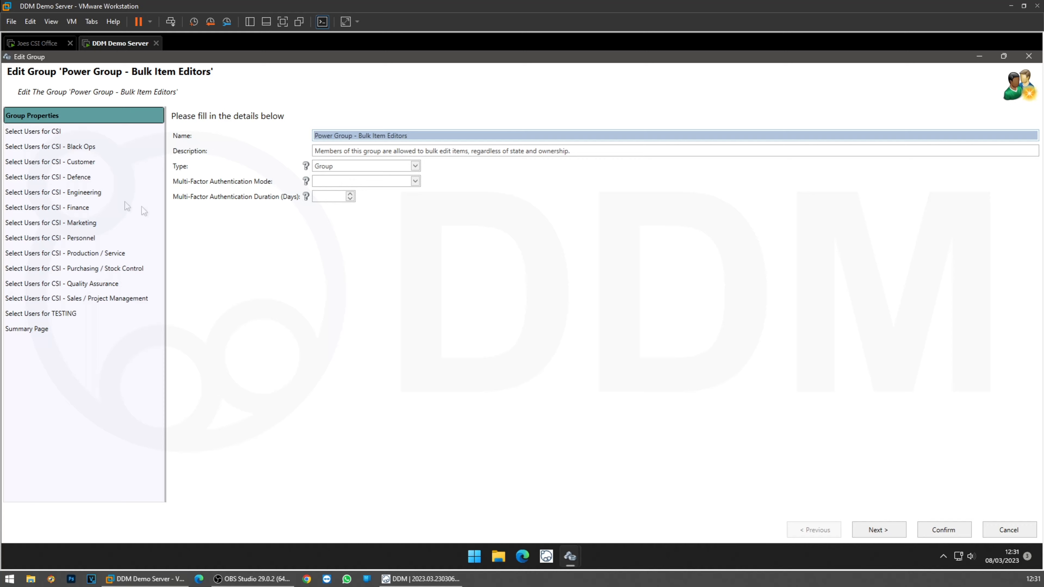
{"action": "left_click", "coordinate": [55, 132]}
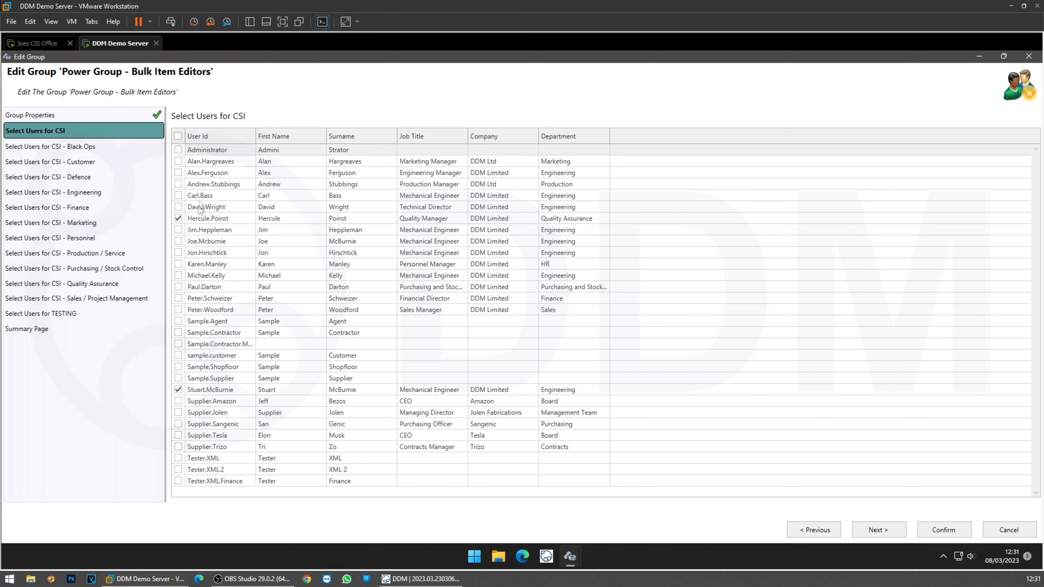
{"action": "left_click", "coordinate": [178, 241]}
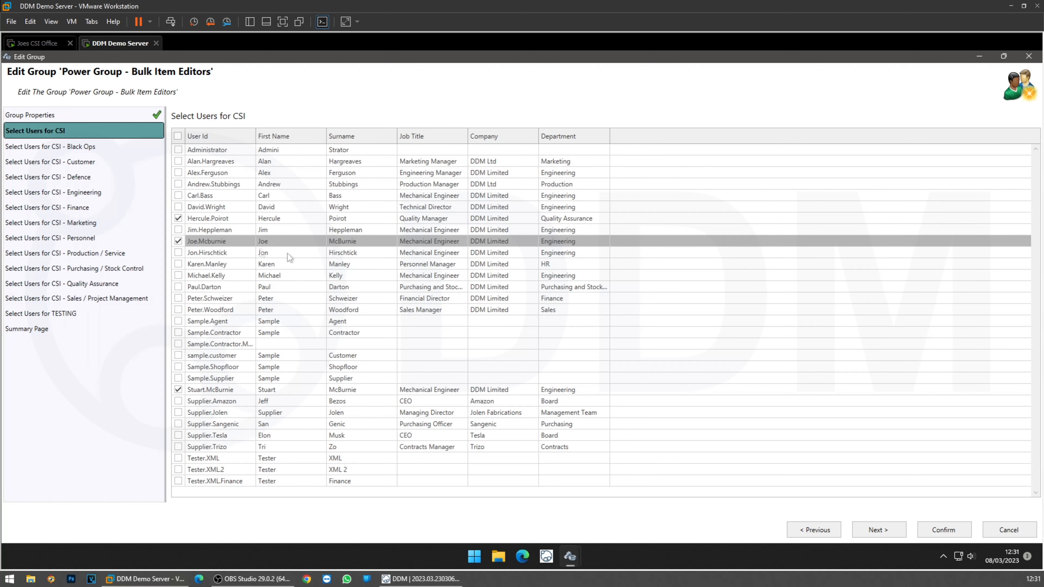
{"action": "left_click", "coordinate": [944, 531]}
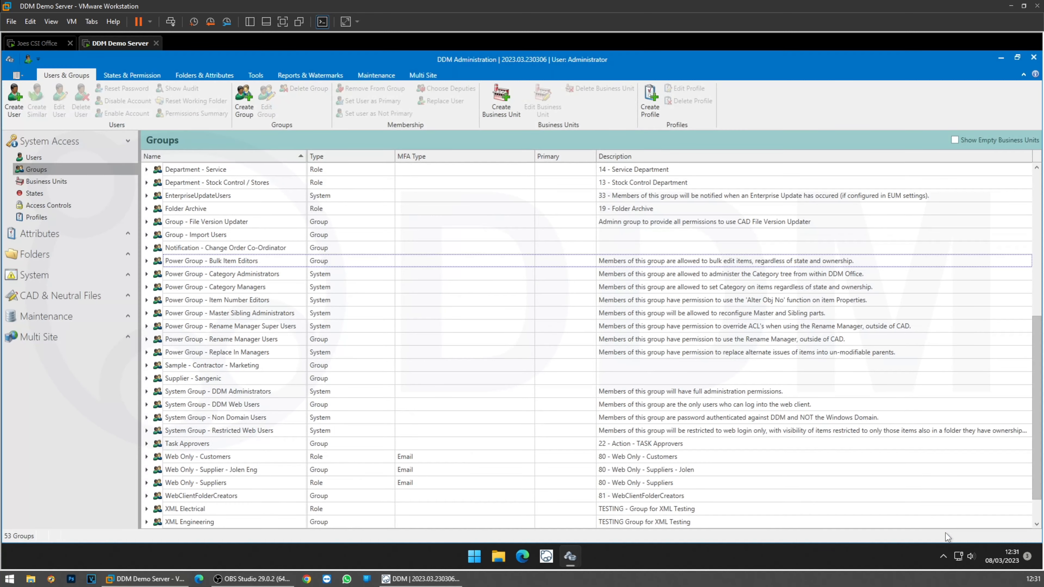
Step: Switch back to the DDM client and open all listed Barrier Schottky Diode parts, released ones included, for bulk editing
{"action": "left_click", "coordinate": [439, 579]}
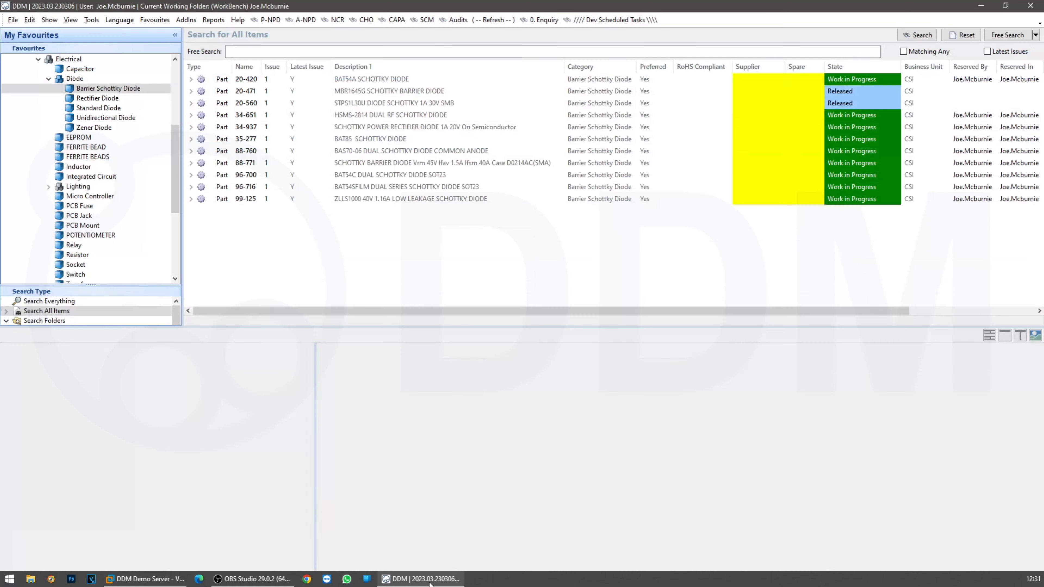
{"action": "left_click", "coordinate": [593, 201]}
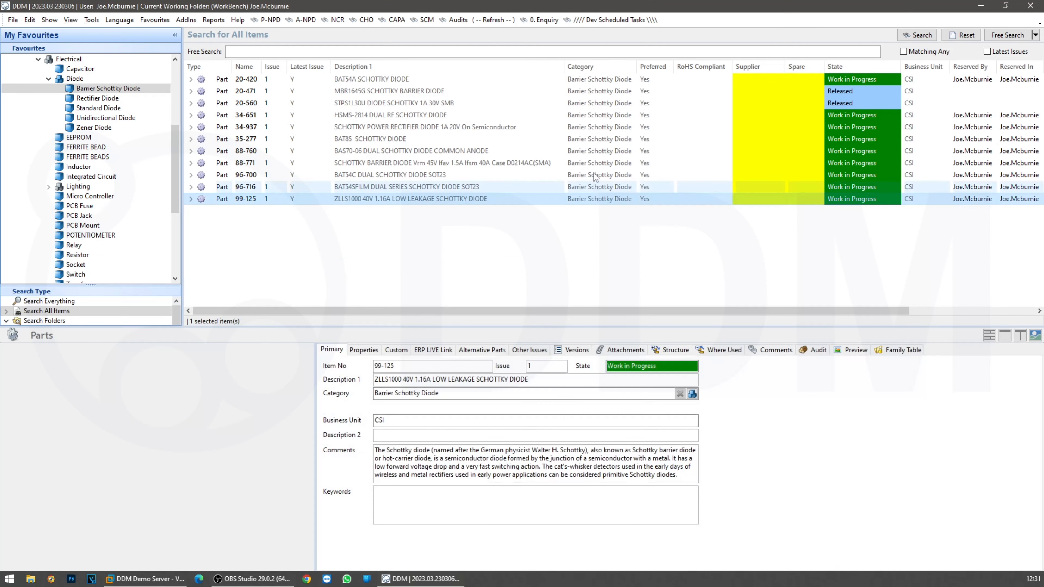
{"action": "left_click", "coordinate": [593, 82], "text": "shift"}
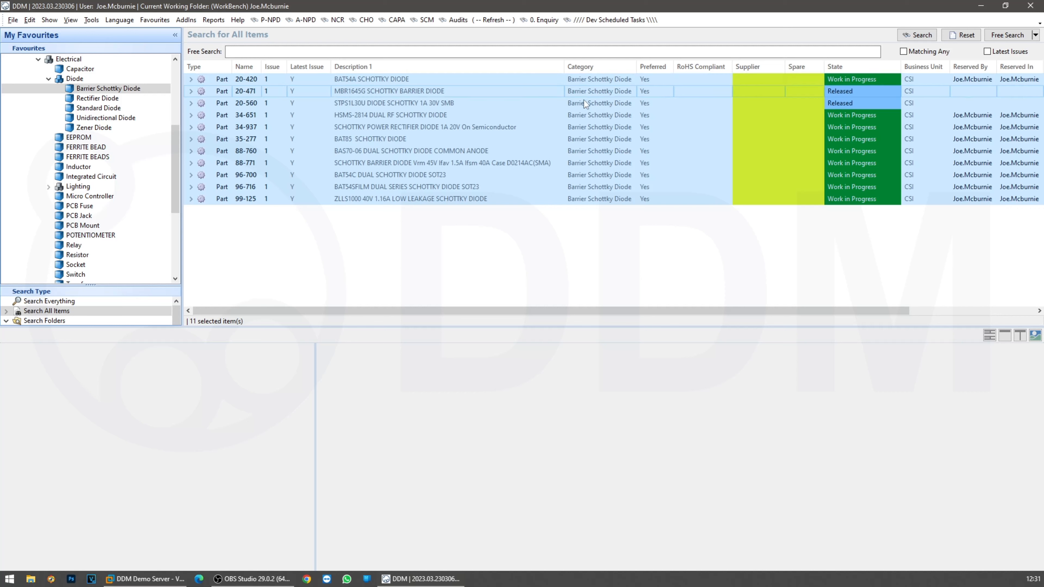
{"action": "right_click", "coordinate": [553, 164]}
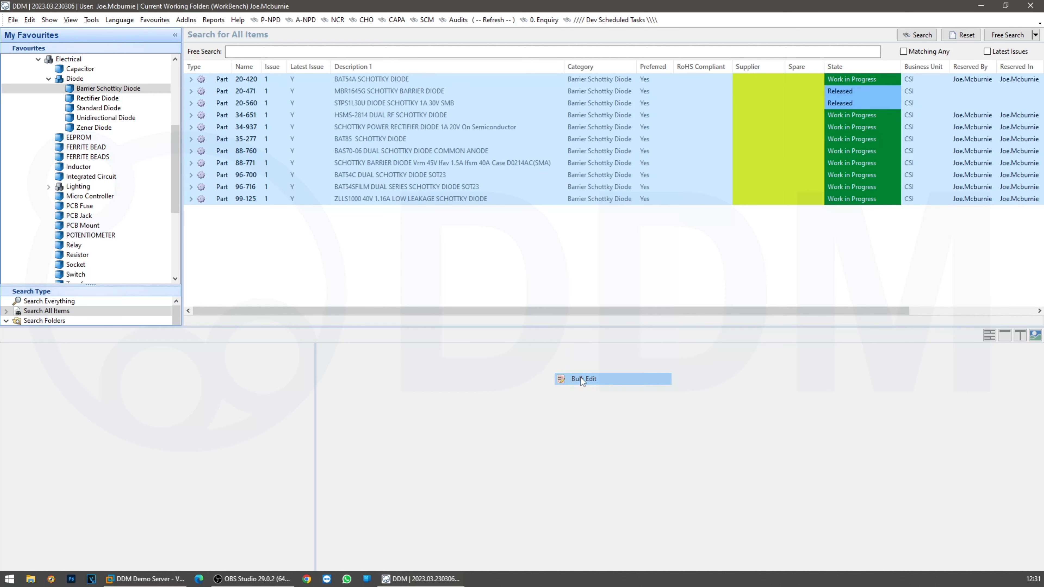
{"action": "left_click", "coordinate": [582, 378]}
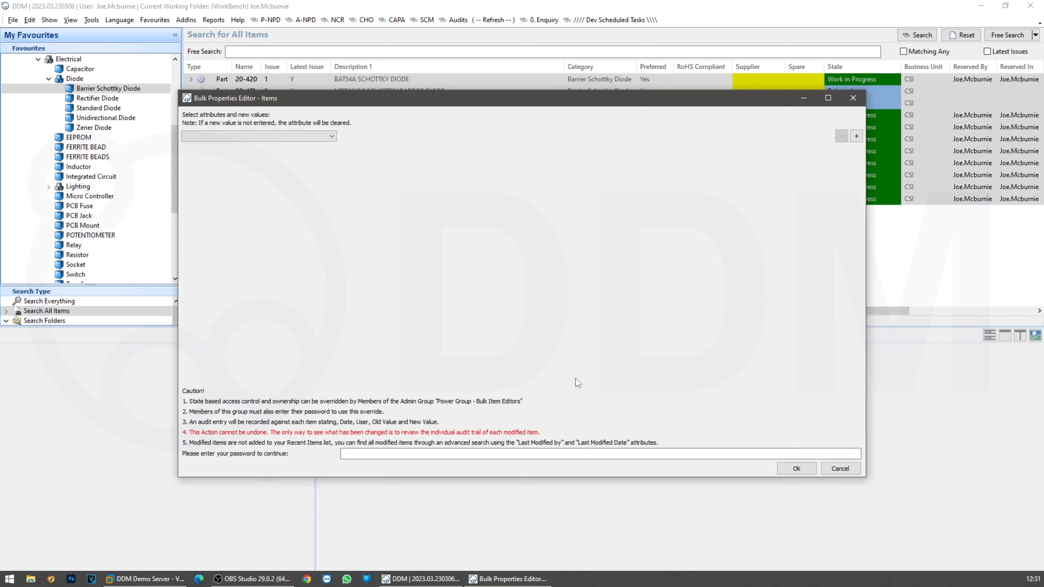
Step: Cancel the open bulk edit without applying any attribute changes
{"action": "left_click", "coordinate": [356, 454]}
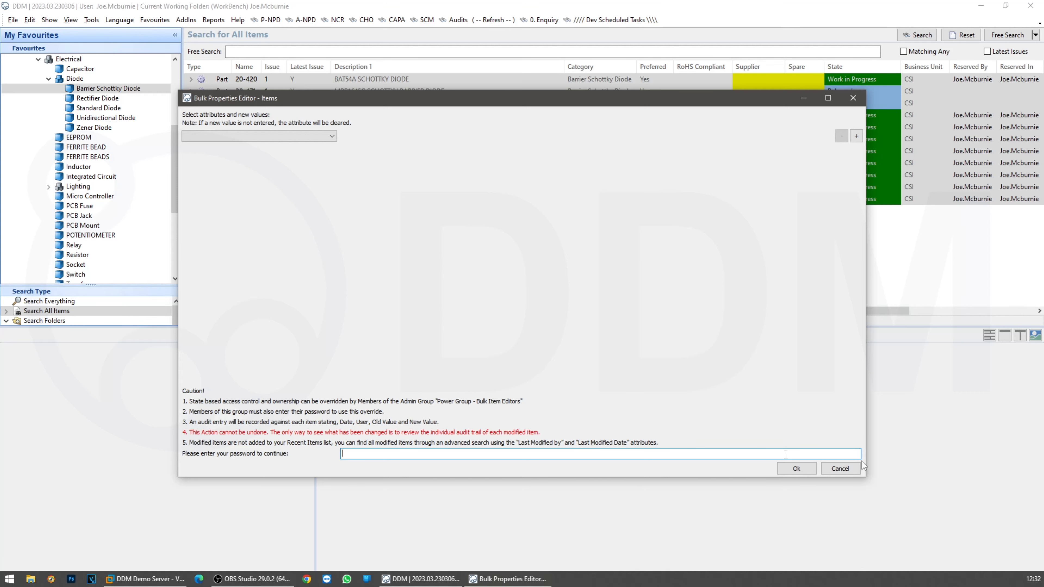
{"action": "left_click", "coordinate": [839, 470]}
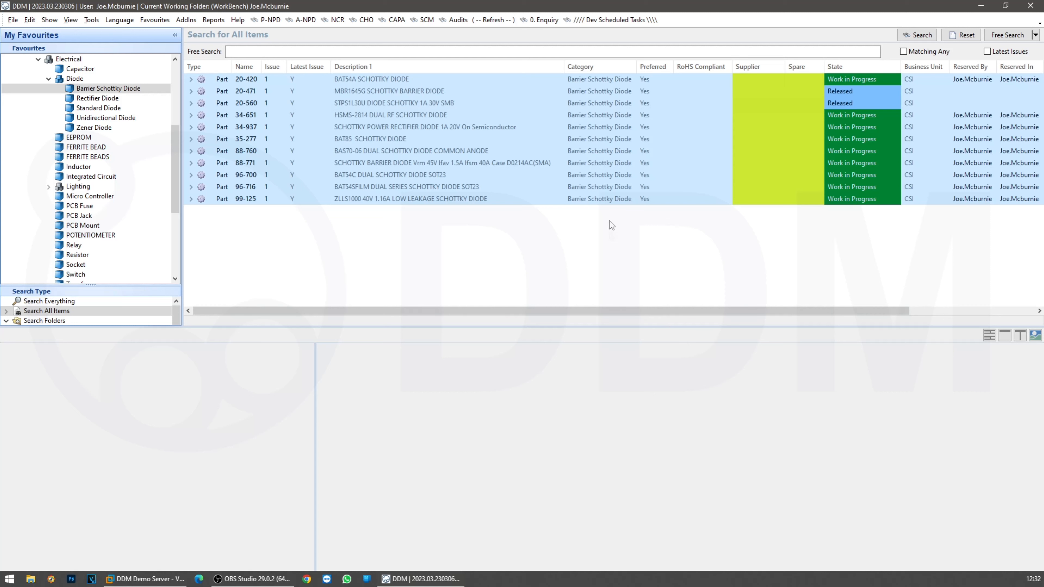
{"action": "left_click", "coordinate": [603, 199]}
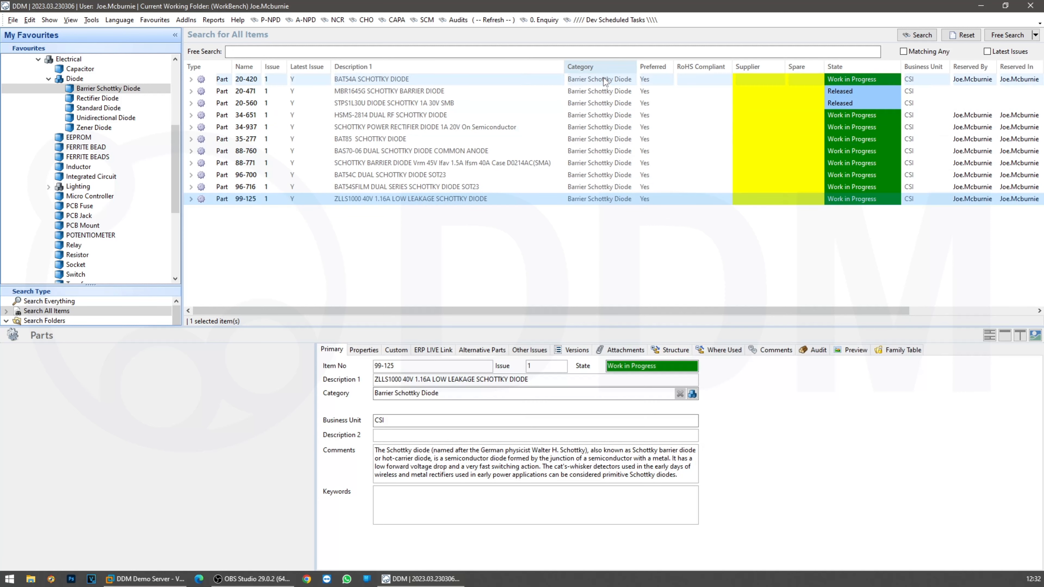
{"action": "left_click", "coordinate": [603, 78], "text": "shift"}
{"action": "left_click", "coordinate": [779, 93]}
{"action": "left_click", "coordinate": [775, 104], "text": "ctrl"}
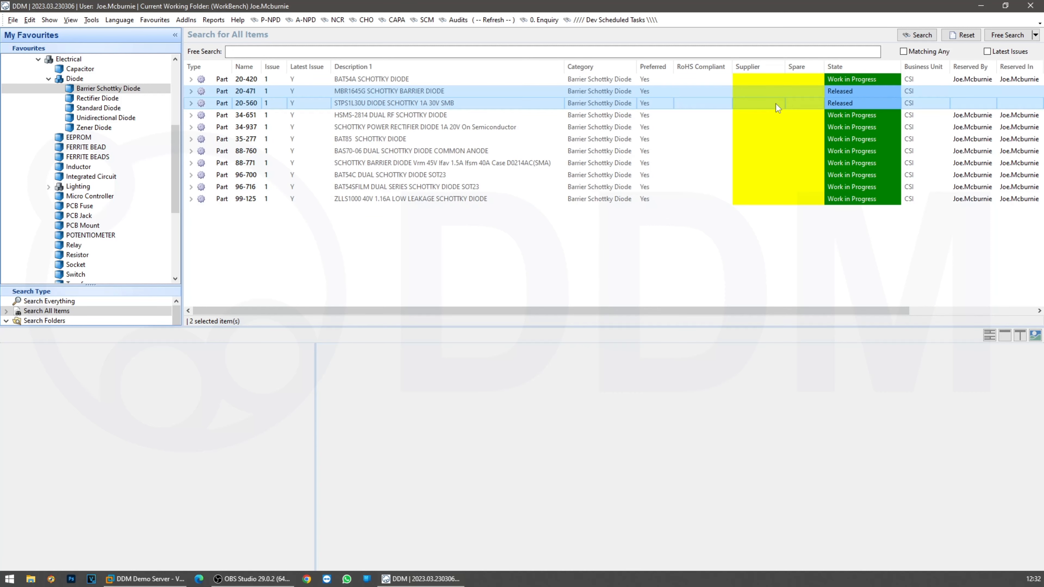
Step: Change the state of all Work in Progress Barrier Schottky Diode parts to Released, leaving out the two already released parts
{"action": "left_click", "coordinate": [771, 80]}
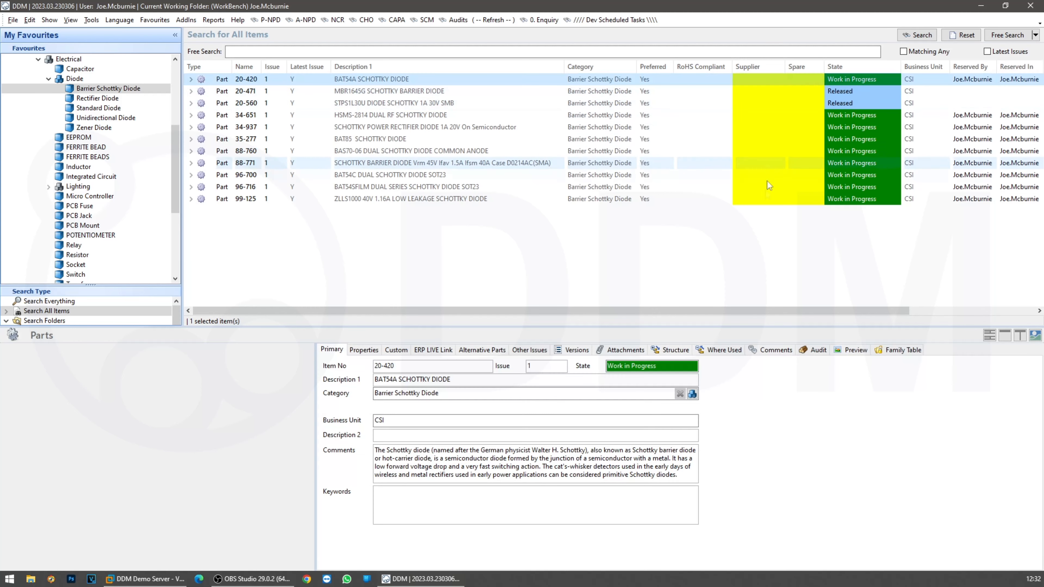
{"action": "left_click", "coordinate": [762, 204], "text": "shift"}
{"action": "left_click", "coordinate": [857, 104], "text": "ctrl"}
{"action": "left_click", "coordinate": [856, 93], "text": "ctrl"}
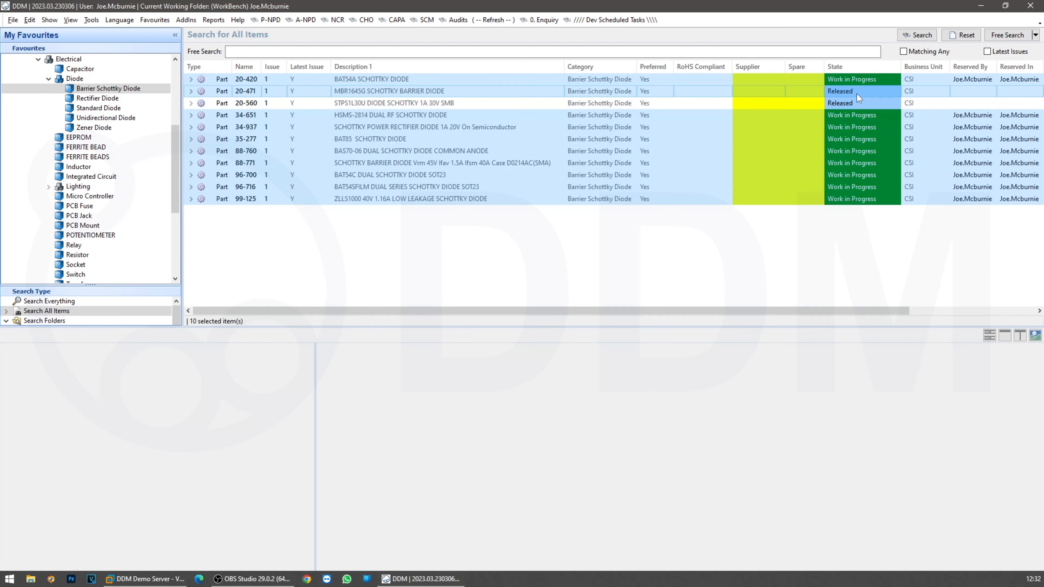
{"action": "right_click", "coordinate": [606, 160]}
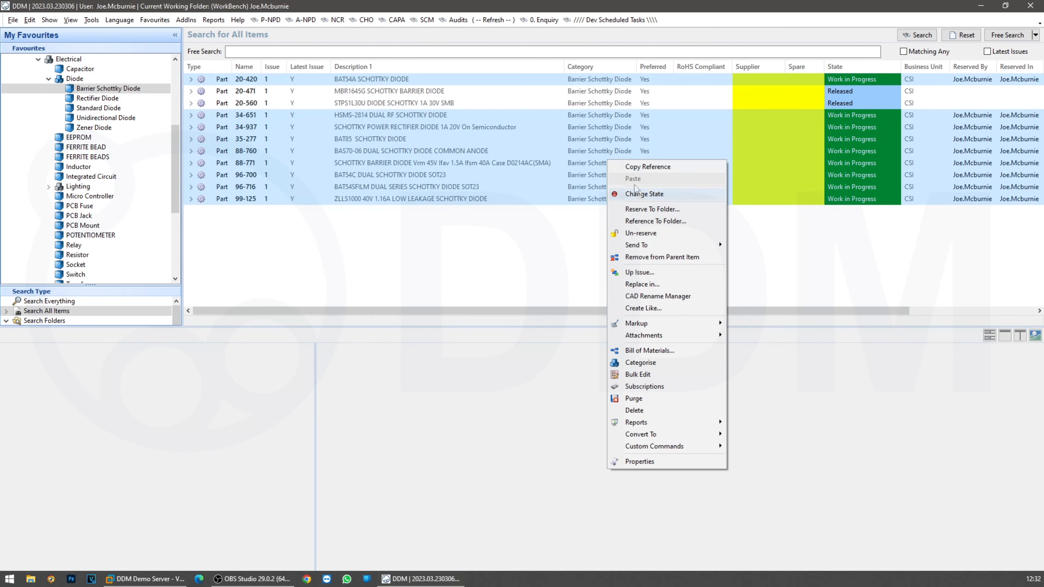
{"action": "left_click", "coordinate": [647, 194]}
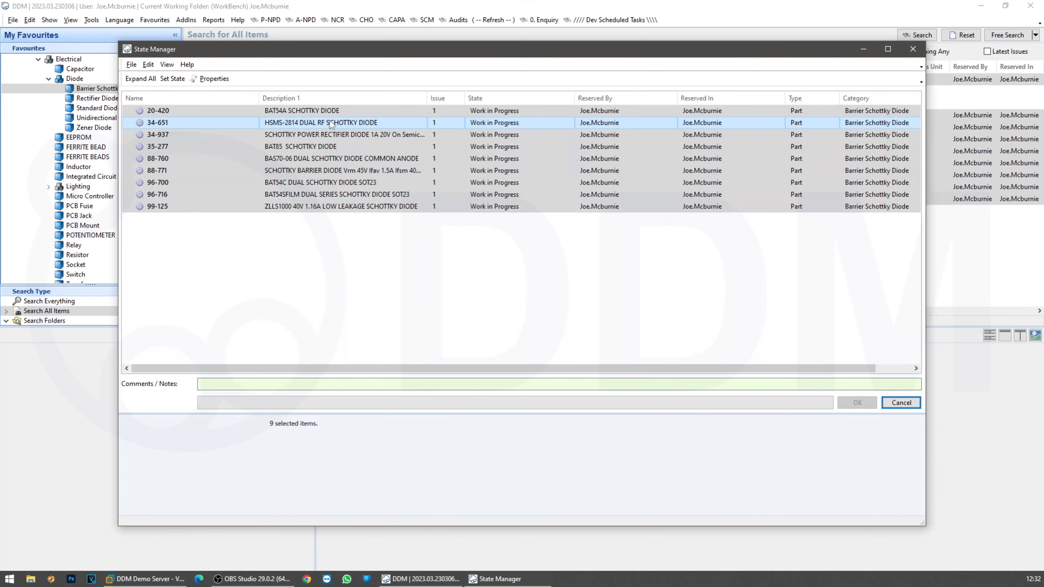
{"action": "left_click", "coordinate": [173, 79]}
{"action": "left_click", "coordinate": [212, 164]}
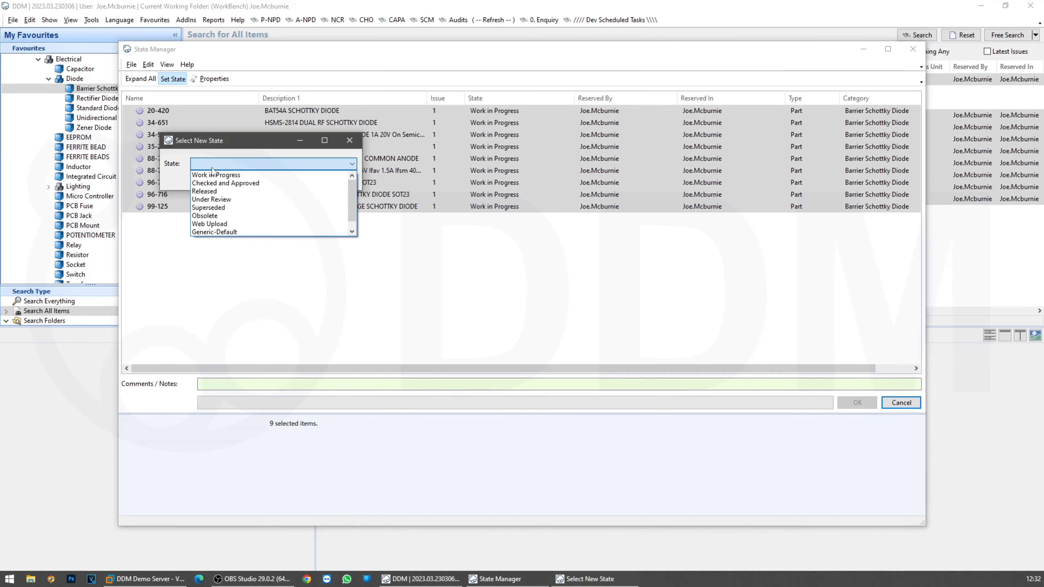
{"action": "left_click", "coordinate": [213, 192]}
{"action": "left_click", "coordinate": [291, 180]}
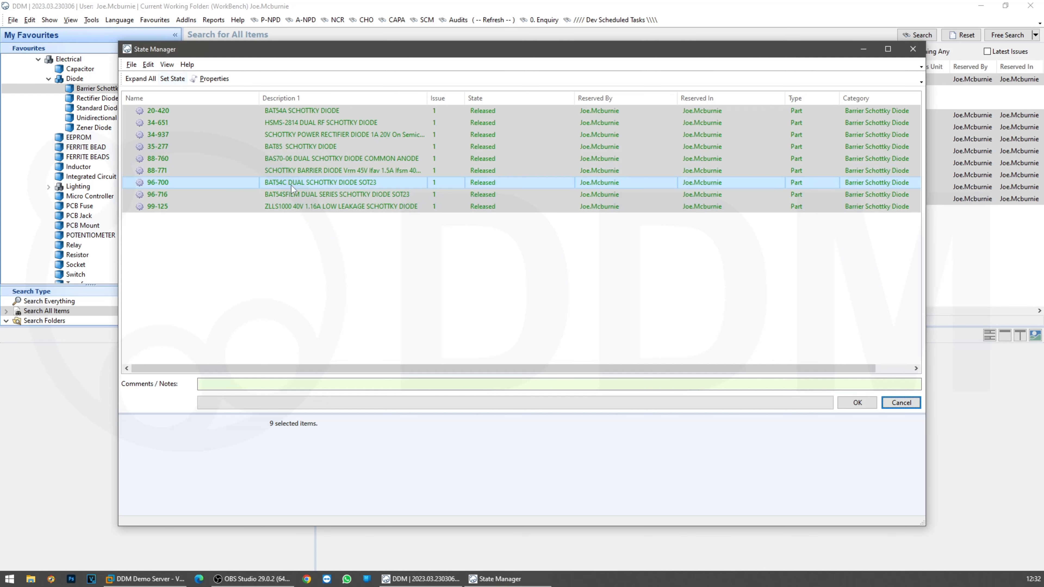
{"action": "left_click", "coordinate": [851, 406]}
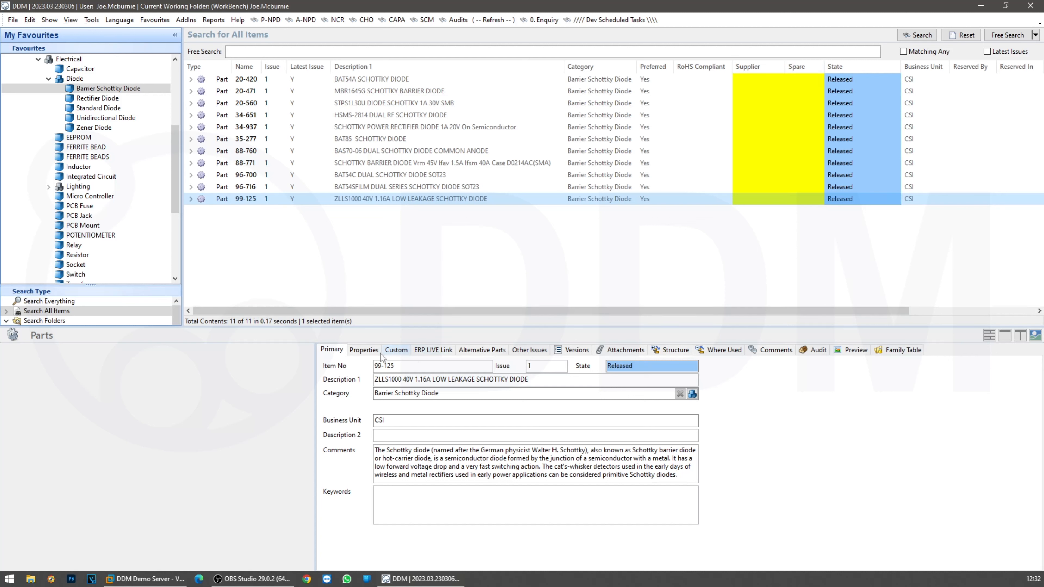
Step: Show the custom attributes of part 99-125, and open all listed Barrier Schottky Diode parts for bulk editing
{"action": "left_click", "coordinate": [395, 351]}
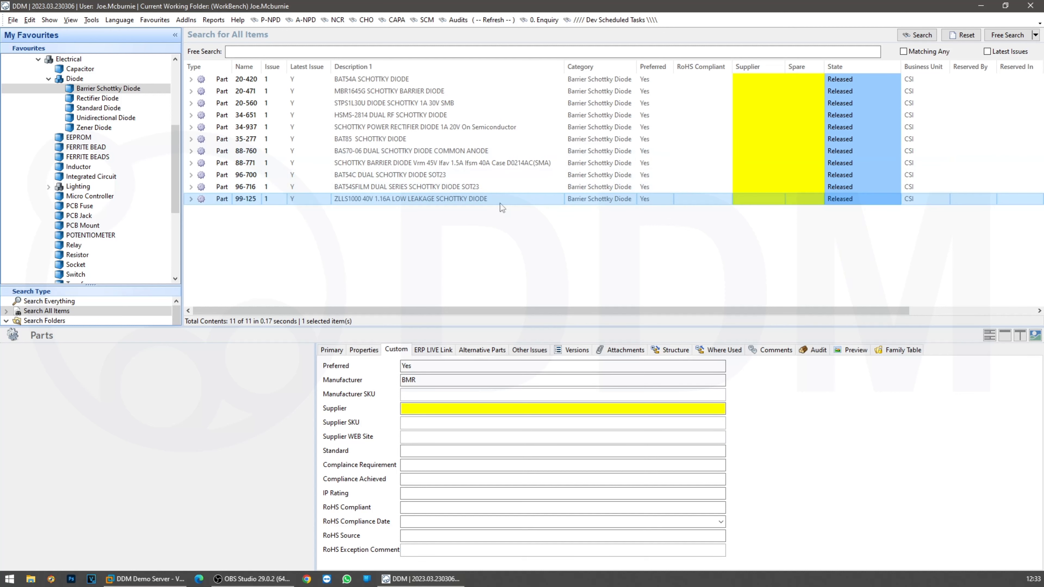
{"action": "left_click", "coordinate": [595, 81], "text": "shift"}
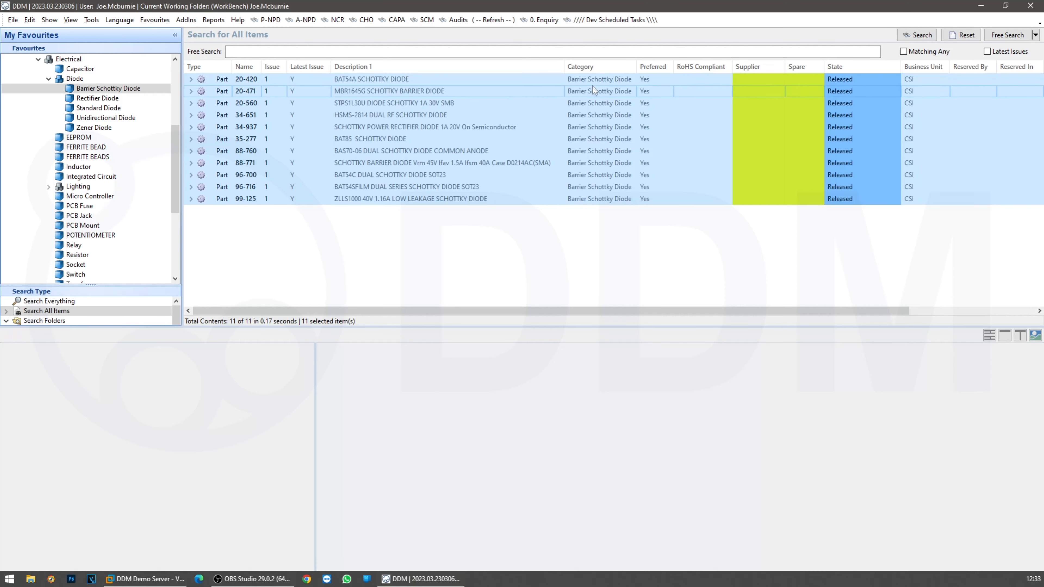
{"action": "right_click", "coordinate": [519, 122]}
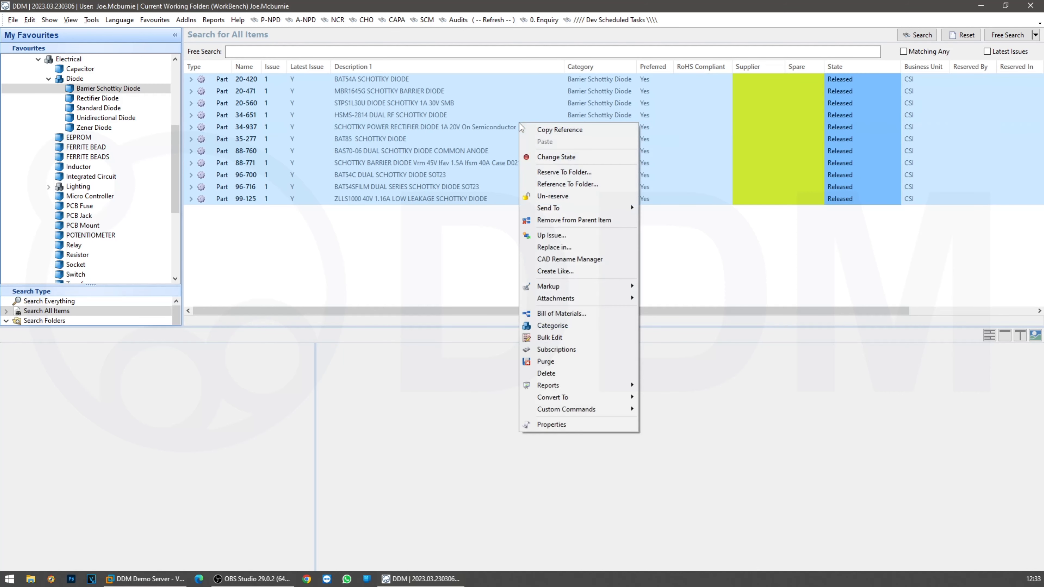
{"action": "left_click", "coordinate": [546, 337]}
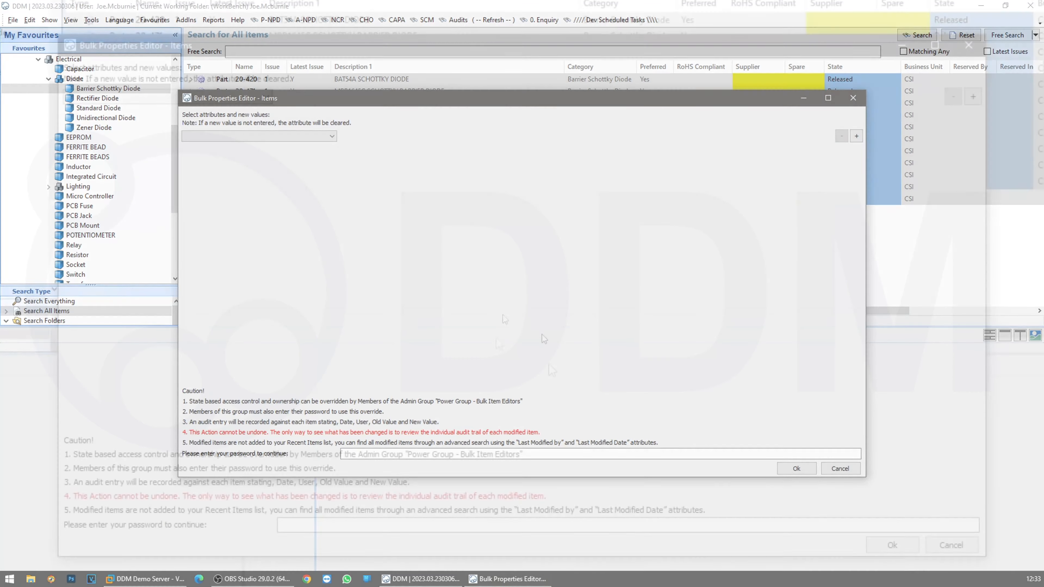
Step: Choose the Supplier attribute for the bulk edit and set its new value to RS Components
{"action": "left_click", "coordinate": [241, 100]}
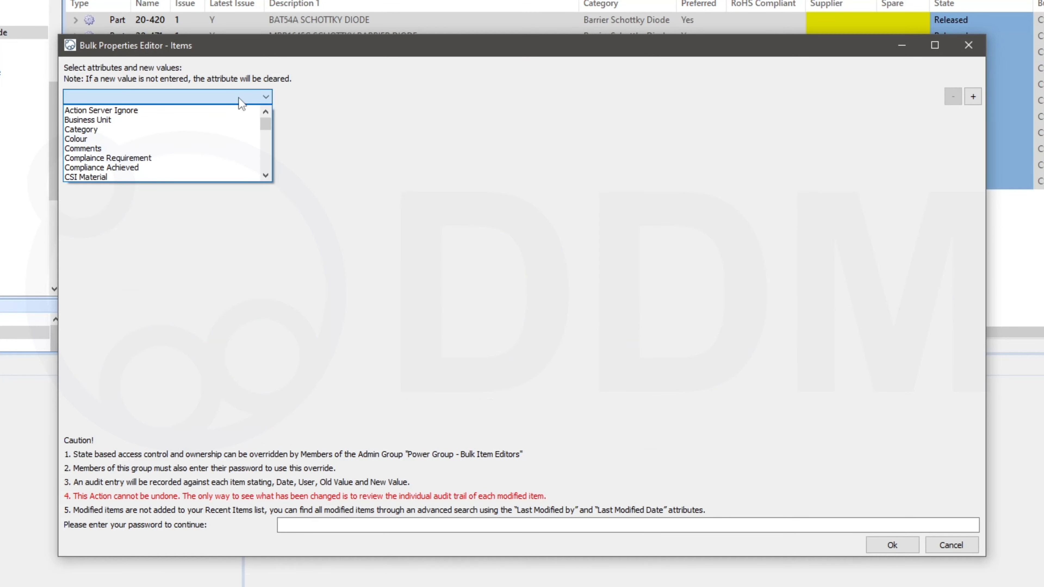
{"action": "key", "text": "s"}
{"action": "left_click", "coordinate": [102, 149]}
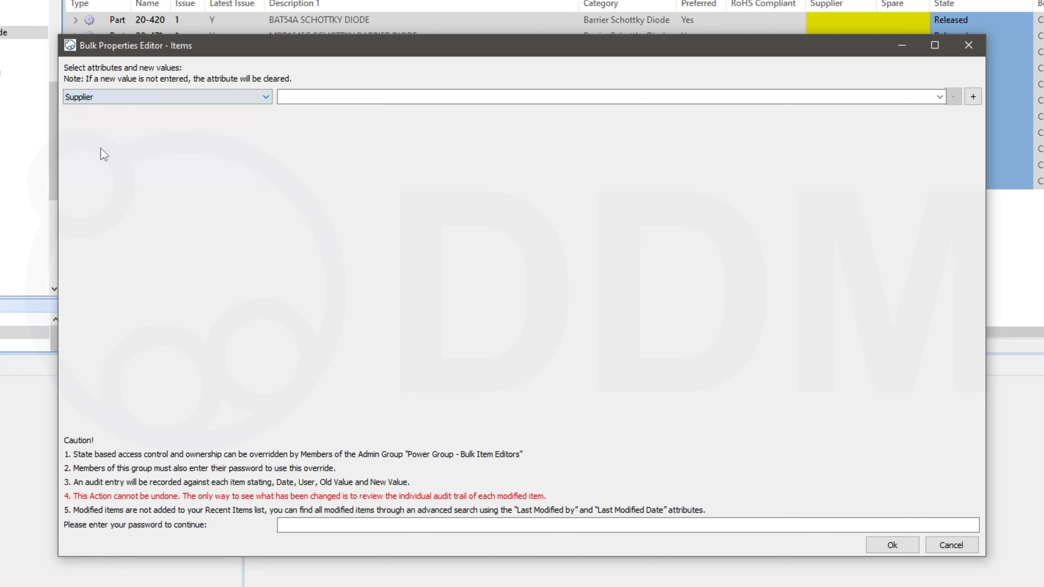
{"action": "left_click", "coordinate": [940, 97]}
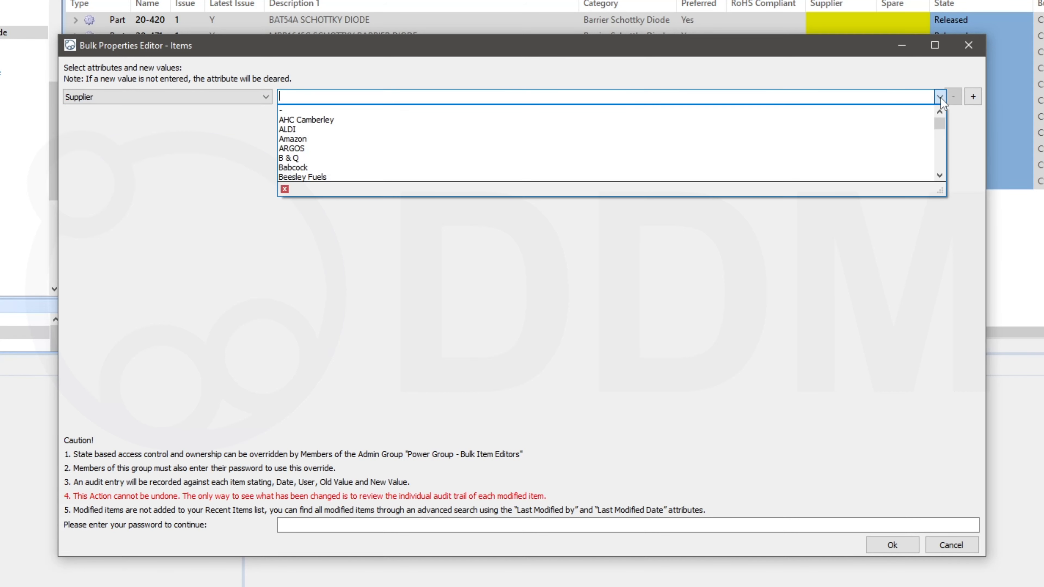
{"action": "type", "text": "r"}
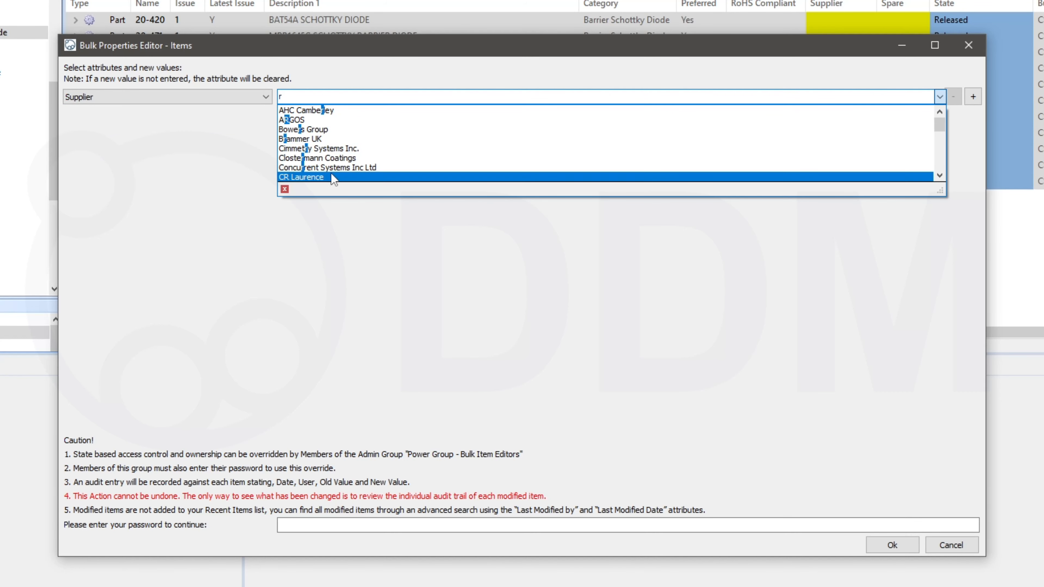
{"action": "scroll", "coordinate": [333, 177], "scroll_direction": "down", "scroll_amount": 8}
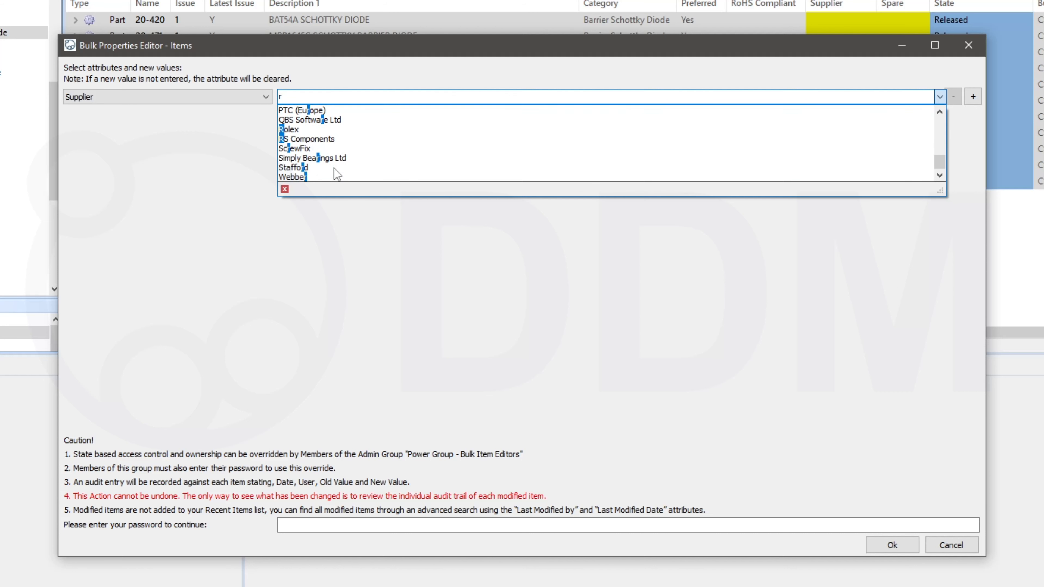
{"action": "left_click", "coordinate": [313, 139]}
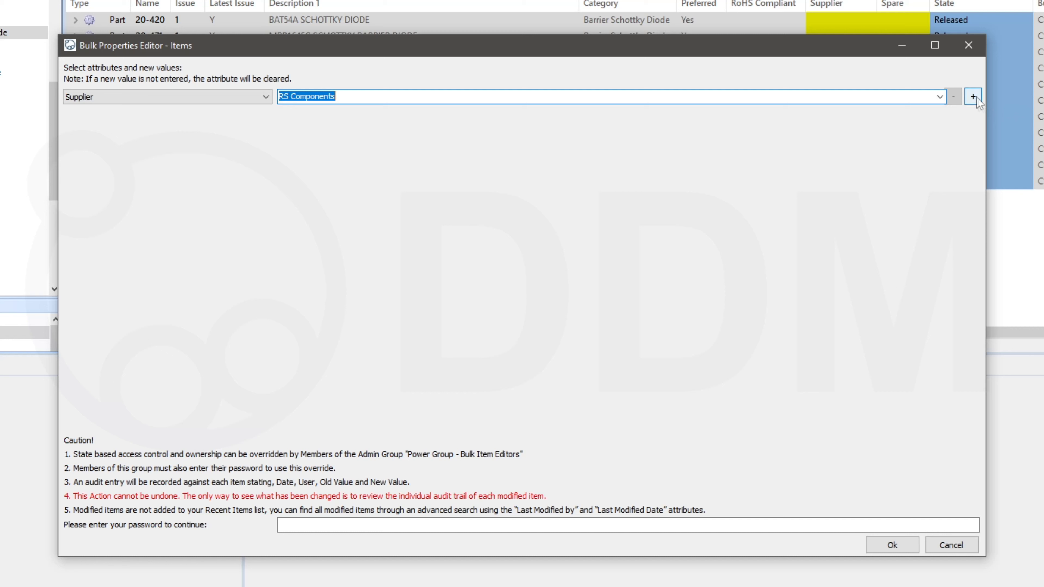
Step: Add a second attribute row to the bulk edit for RoHS Compliant and set its new value to Yes
{"action": "left_click", "coordinate": [972, 97]}
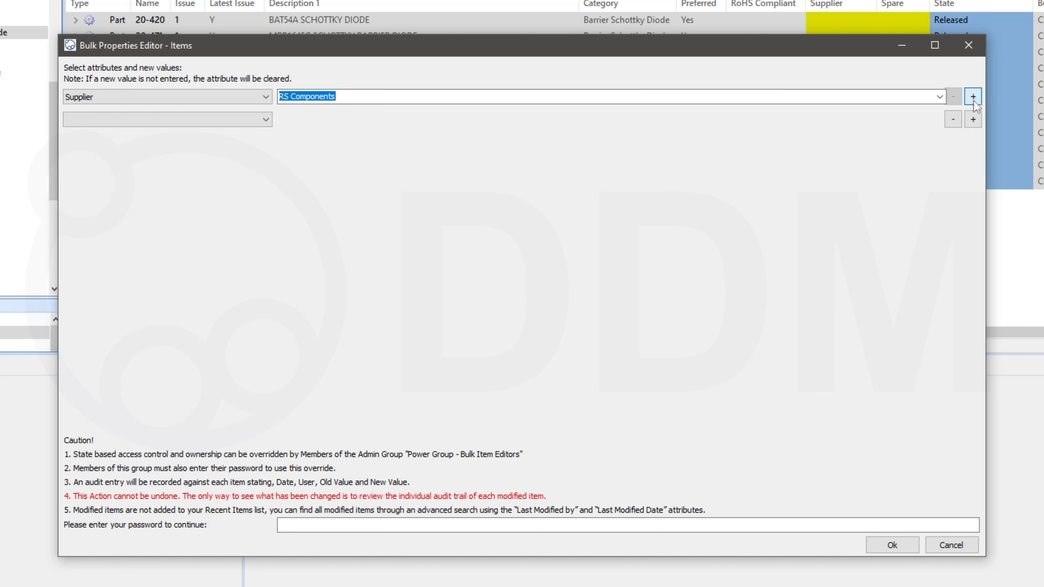
{"action": "left_click", "coordinate": [264, 120]}
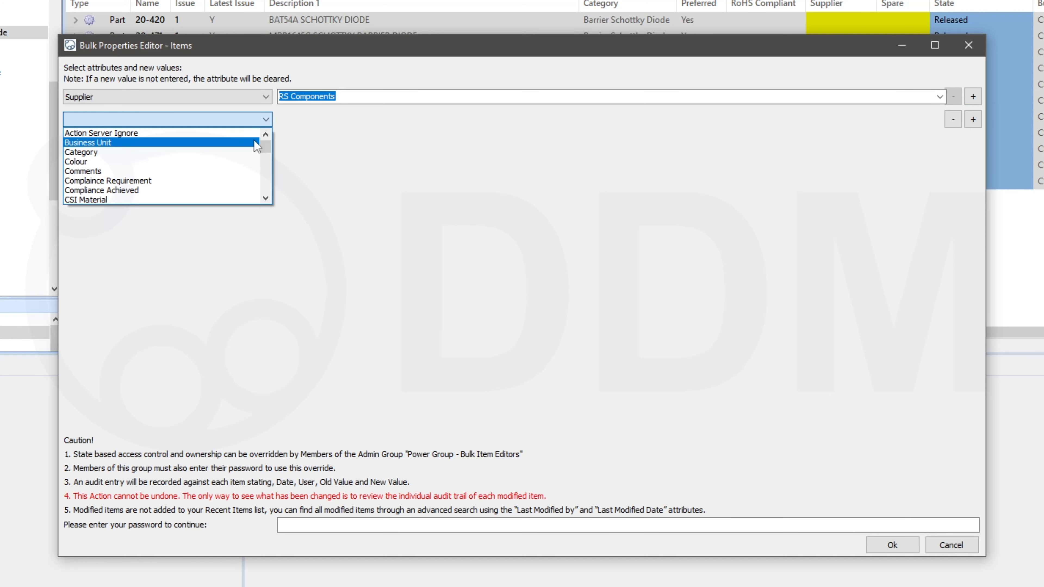
{"action": "key", "text": "r"}
{"action": "left_click", "coordinate": [119, 143]}
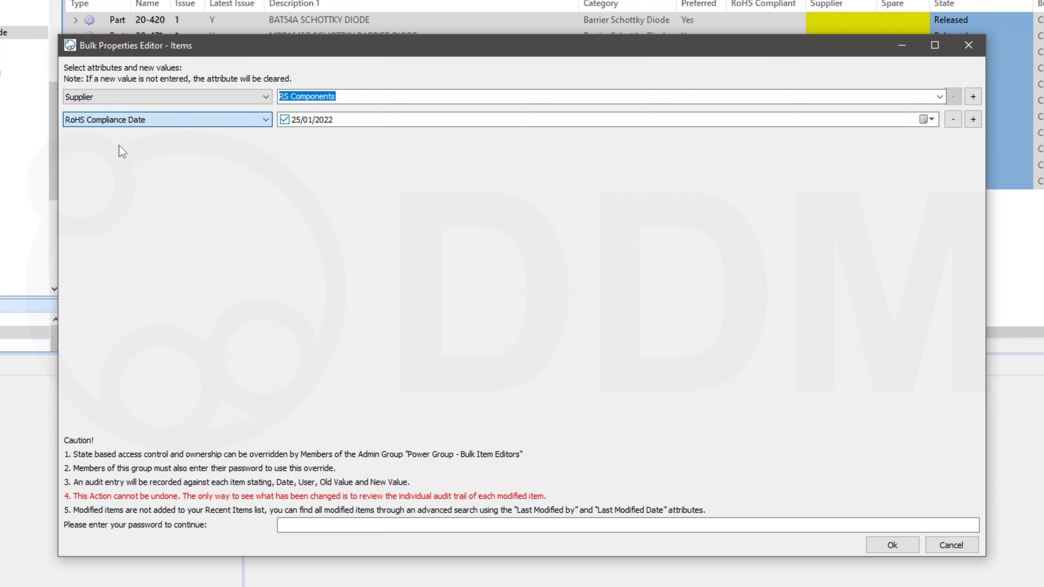
{"action": "left_click", "coordinate": [368, 120]}
{"action": "left_click", "coordinate": [308, 162]}
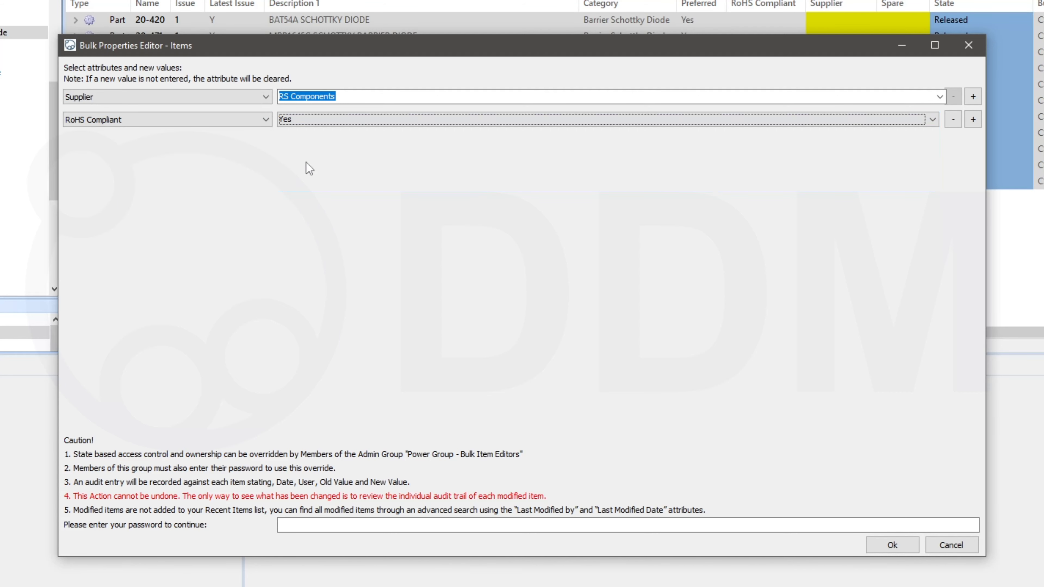
Step: Add a third attribute row to the bulk edit for Spare and set its new value to Yes
{"action": "left_click", "coordinate": [972, 120]}
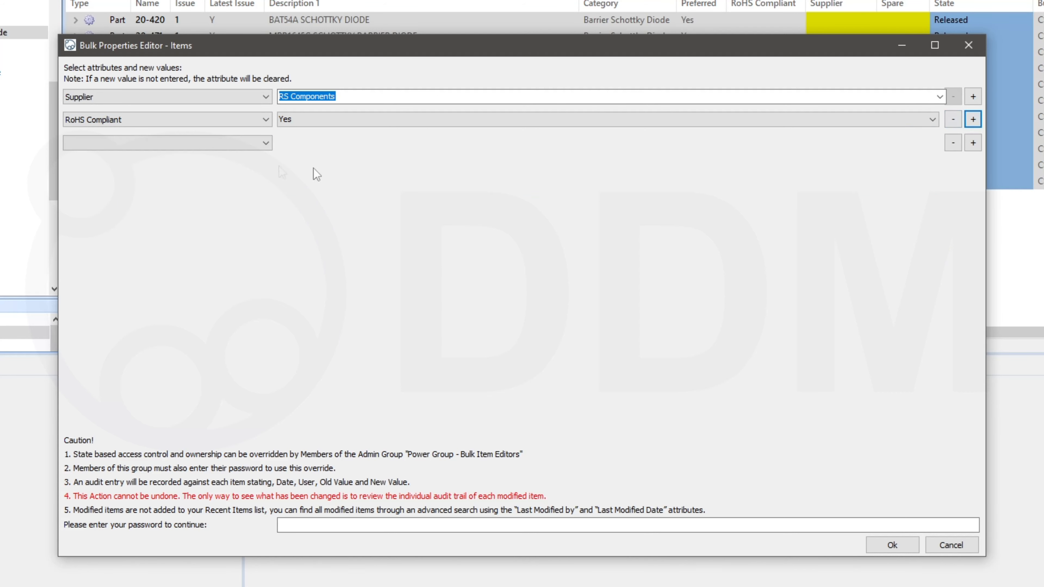
{"action": "left_click", "coordinate": [260, 149]}
{"action": "key", "text": "s"}
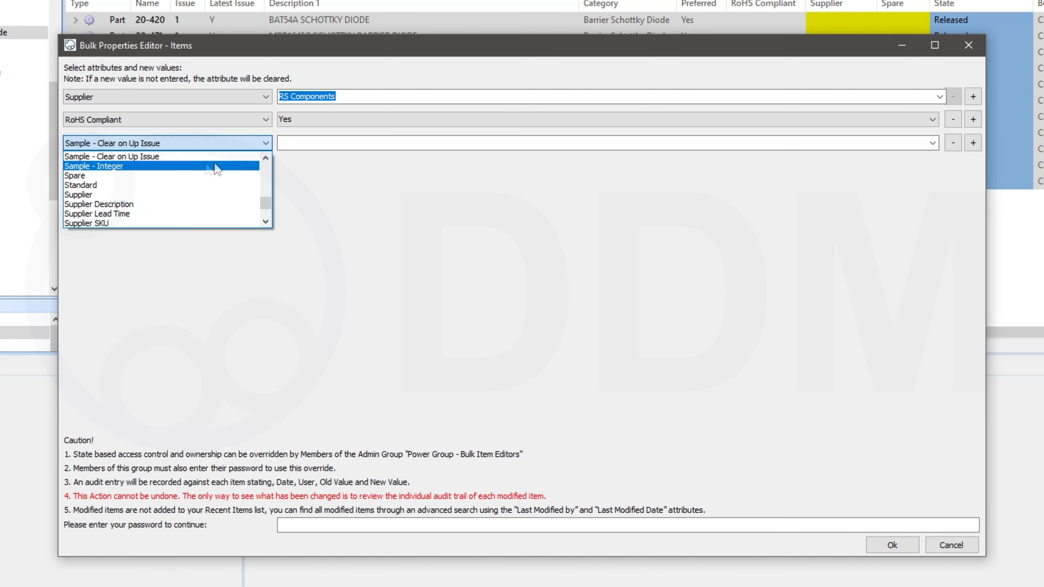
{"action": "left_click", "coordinate": [121, 178]}
{"action": "left_click", "coordinate": [629, 147]}
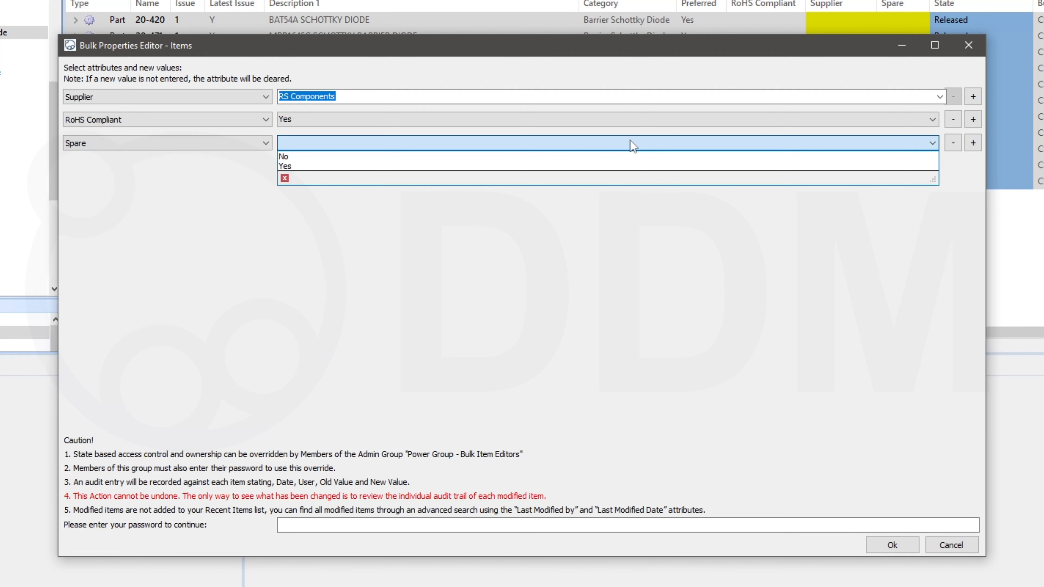
{"action": "left_click", "coordinate": [340, 166]}
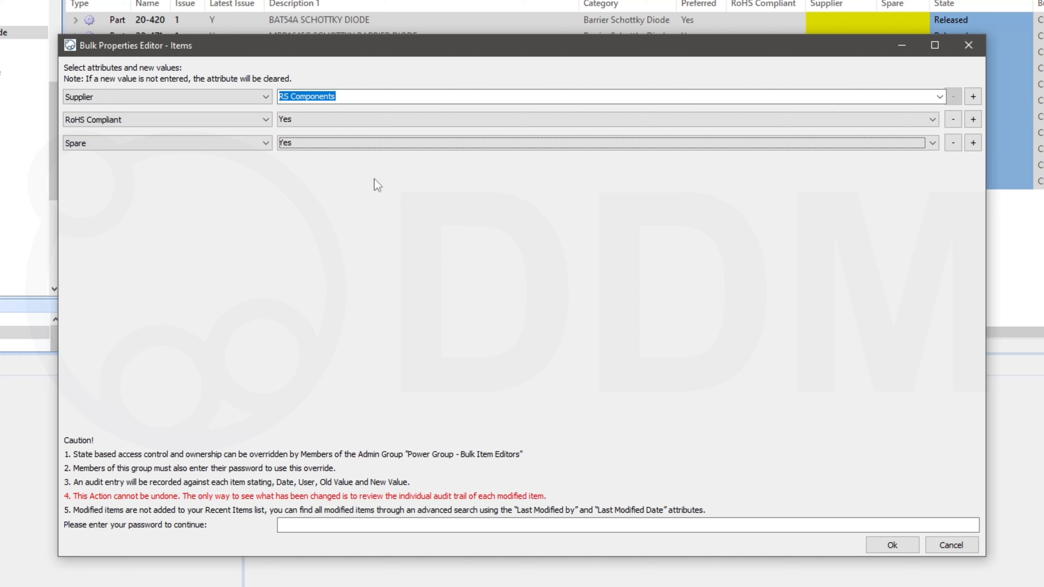
Step: Try to apply the bulk edit without a password, and enter the account password to apply it to the selected parts
{"action": "left_click", "coordinate": [902, 547]}
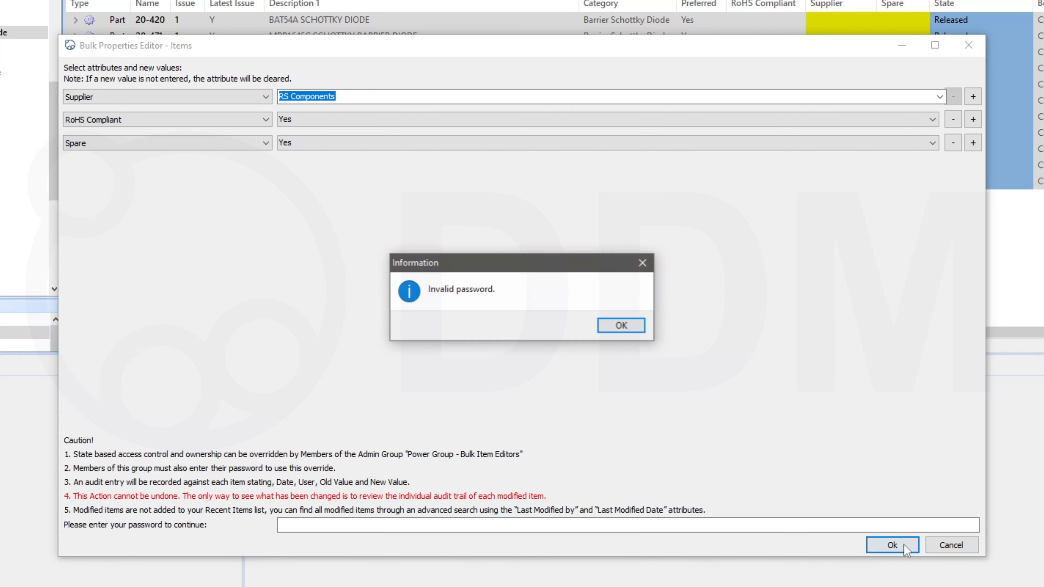
{"action": "left_click", "coordinate": [615, 326]}
{"action": "left_click", "coordinate": [350, 525]}
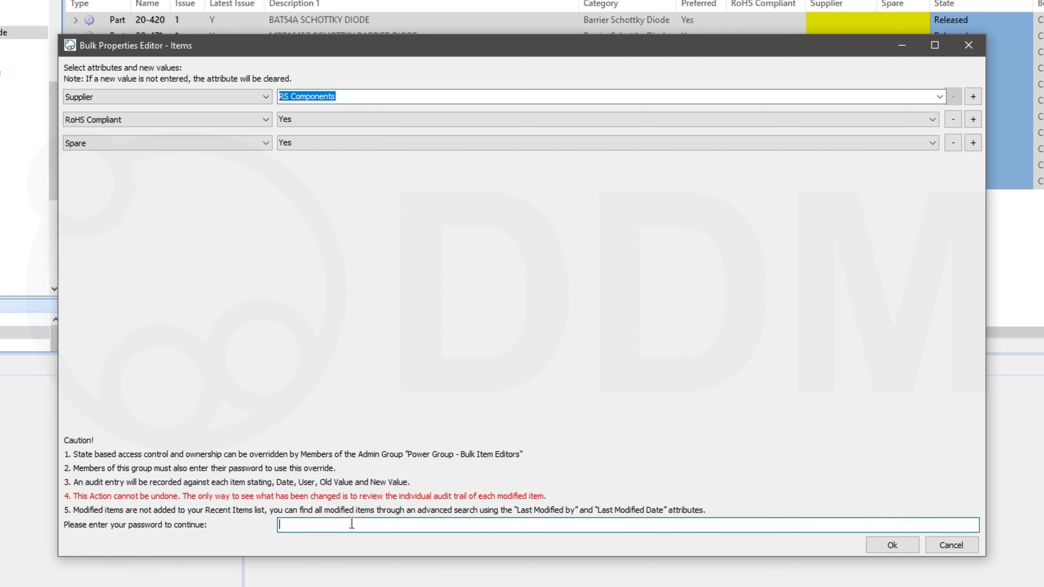
{"action": "type", "text": "****"}
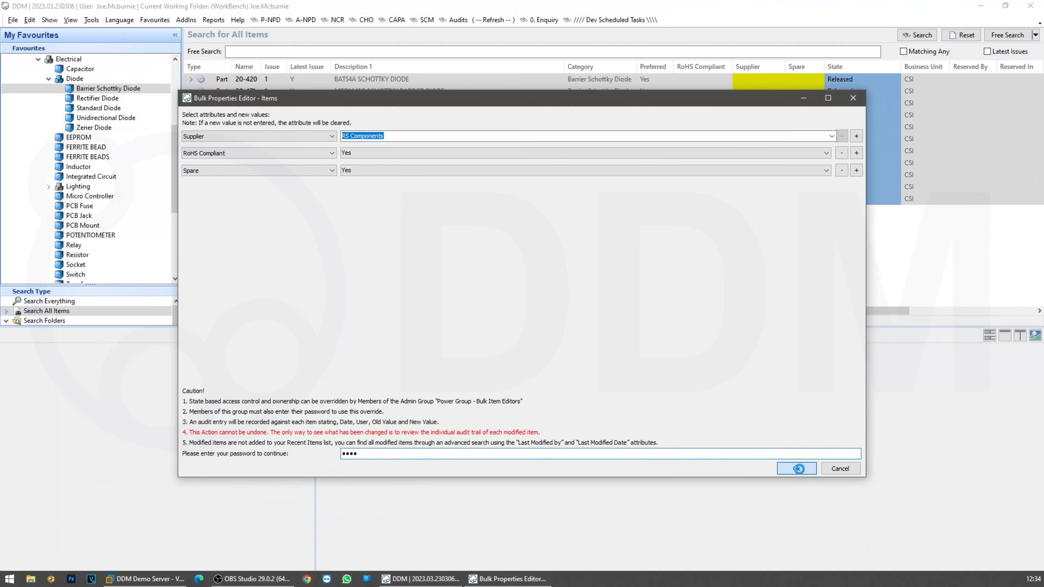
{"action": "left_click", "coordinate": [797, 468]}
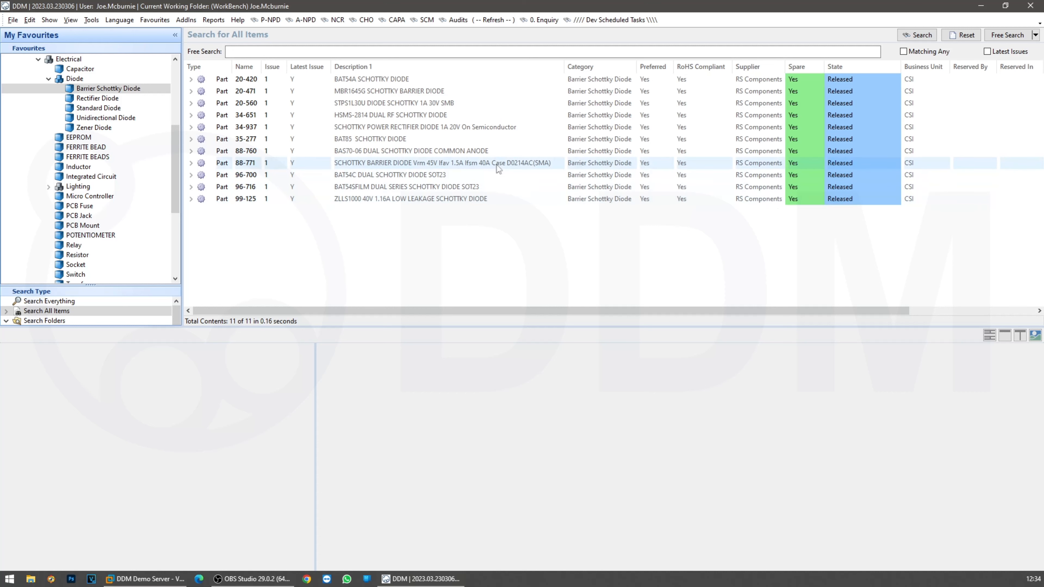
Step: Check the custom attributes of parts 99-125, 96-716 and 96-700
{"action": "left_click", "coordinate": [484, 198]}
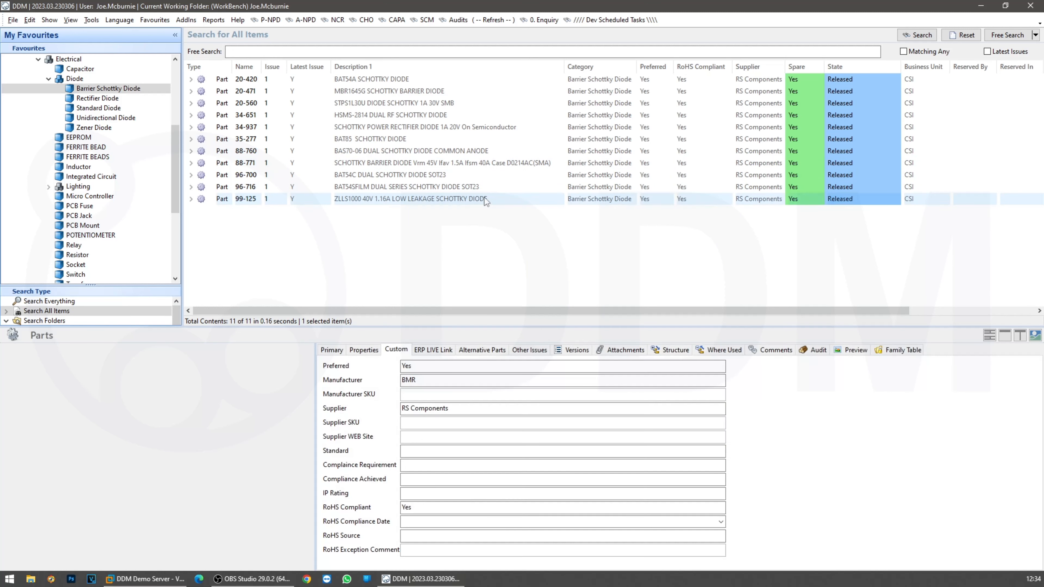
{"action": "left_click", "coordinate": [464, 187]}
{"action": "left_click", "coordinate": [439, 174]}
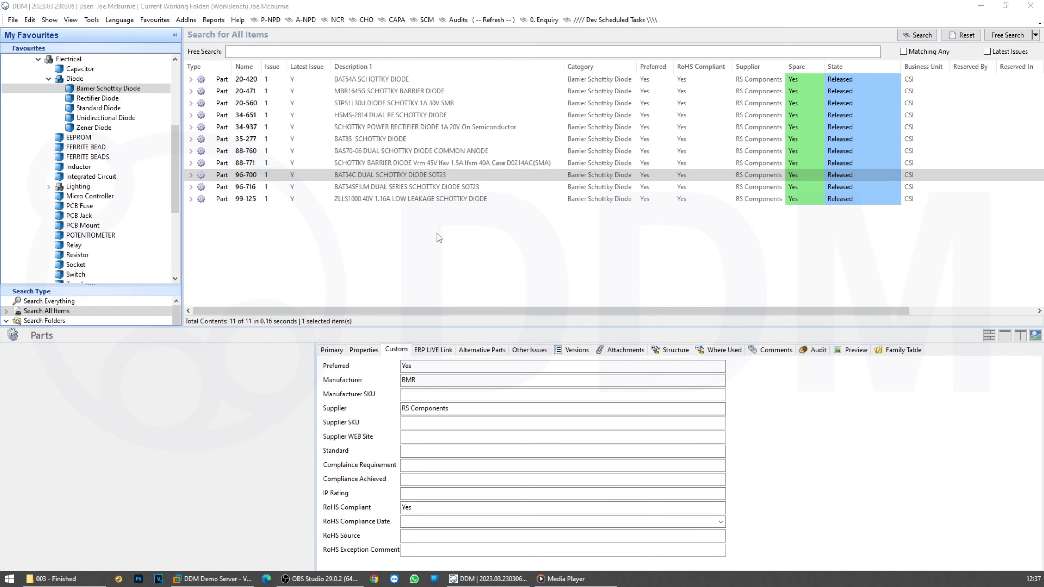
Step: Open the audit history of part 96-700 and examine the most recent EUM Update and Bulk update entries
{"action": "left_click", "coordinate": [450, 177]}
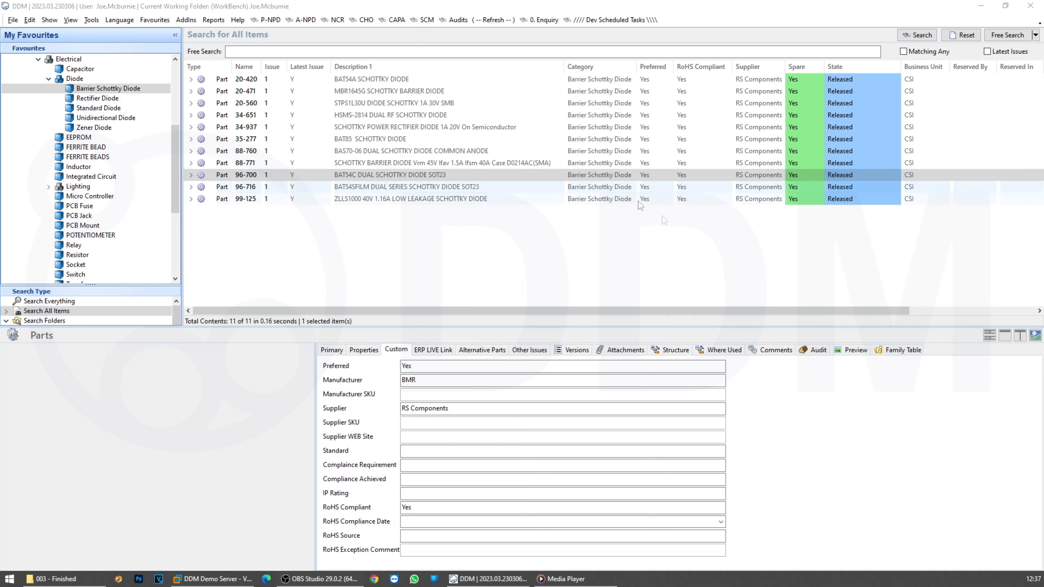
{"action": "left_click", "coordinate": [815, 349]}
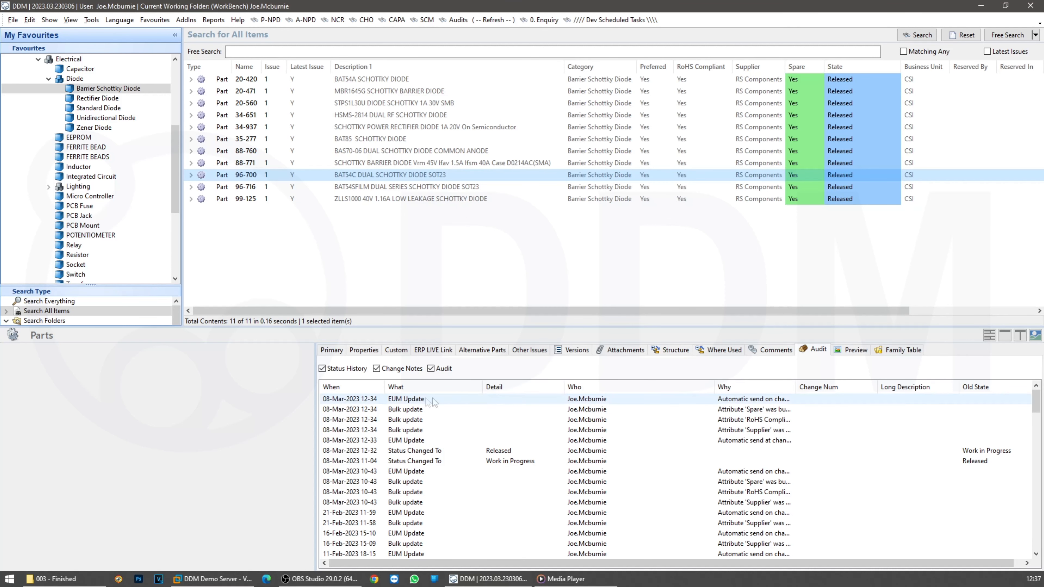
{"action": "left_click", "coordinate": [367, 400]}
{"action": "left_click", "coordinate": [375, 411]}
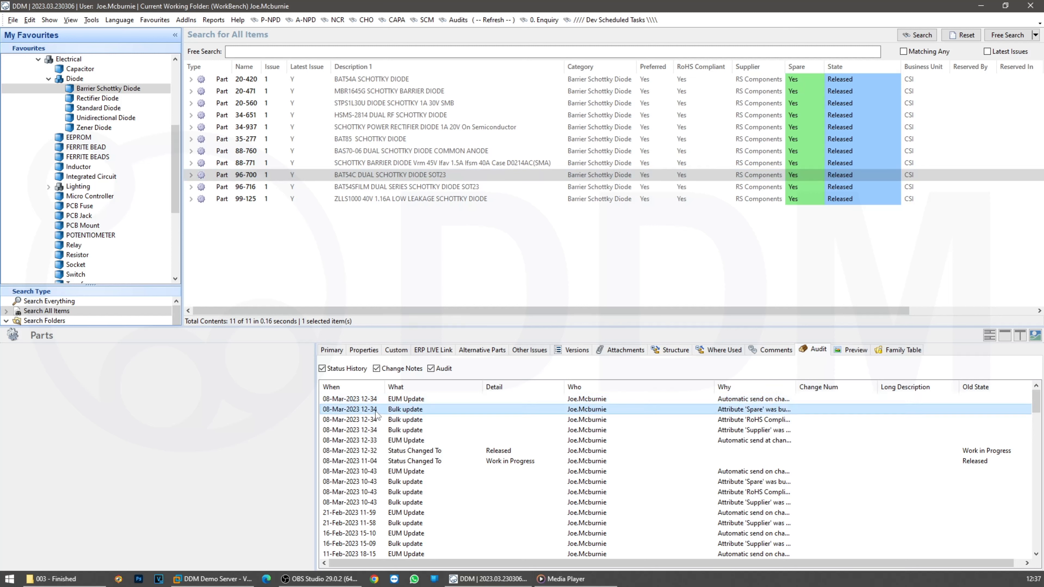
Step: Size all audit columns to fit and check the reasons logged for the latest bulk updates and EUM Update
{"action": "right_click", "coordinate": [520, 387]}
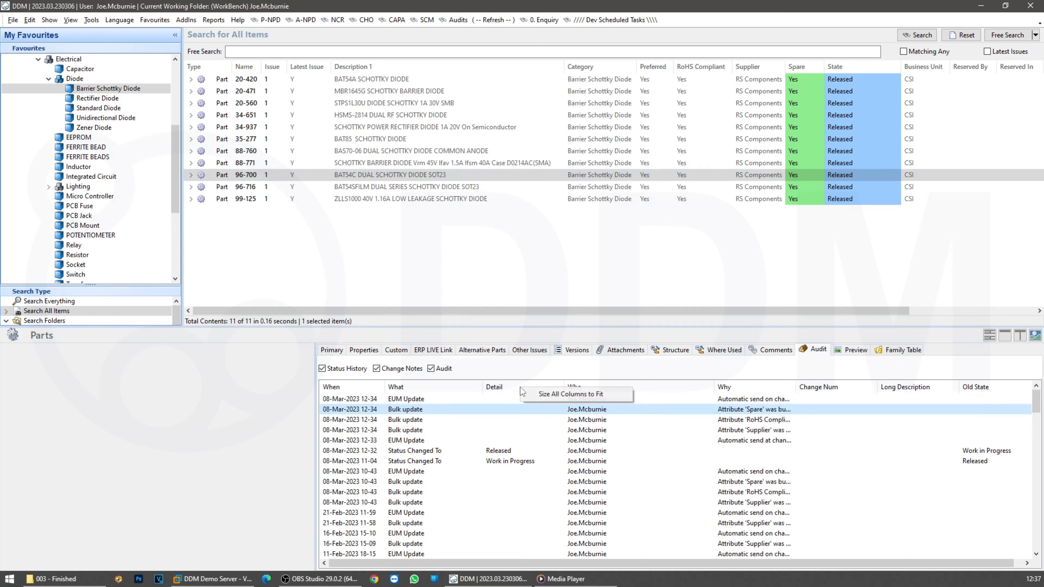
{"action": "left_click", "coordinate": [538, 395]}
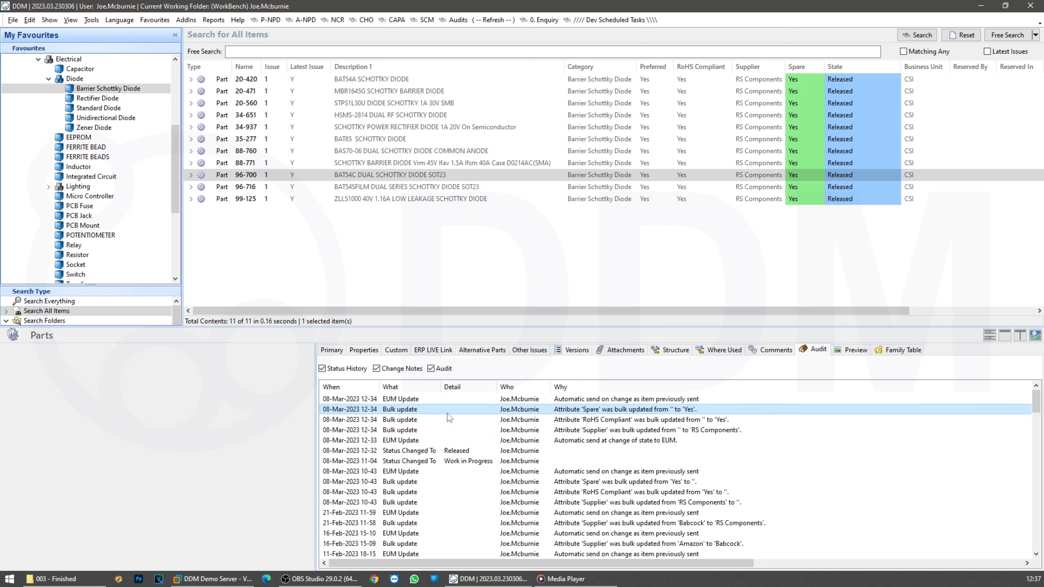
{"action": "left_click", "coordinate": [419, 401]}
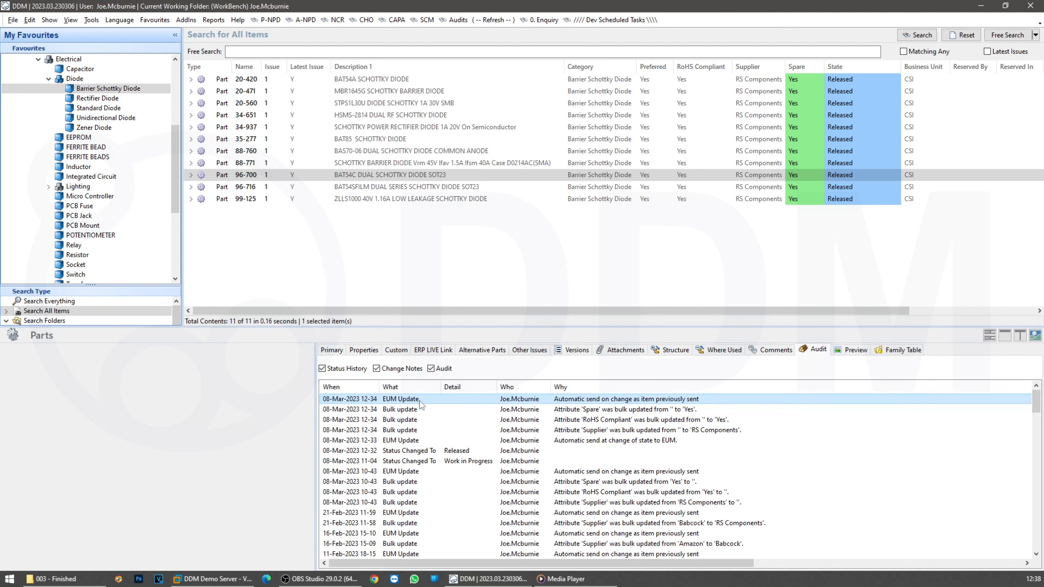